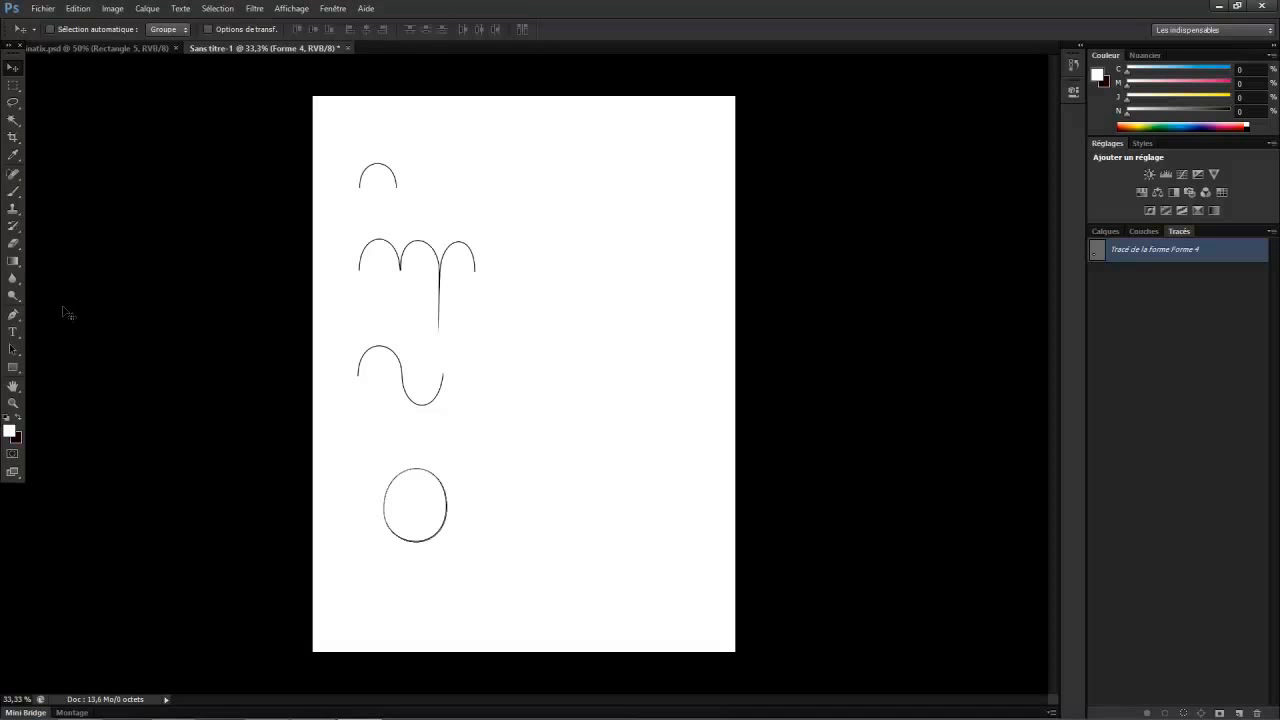
Draw a single open arch about 171 px wide with the Pen tool, beside the existing arch in the first row
click(13, 315)
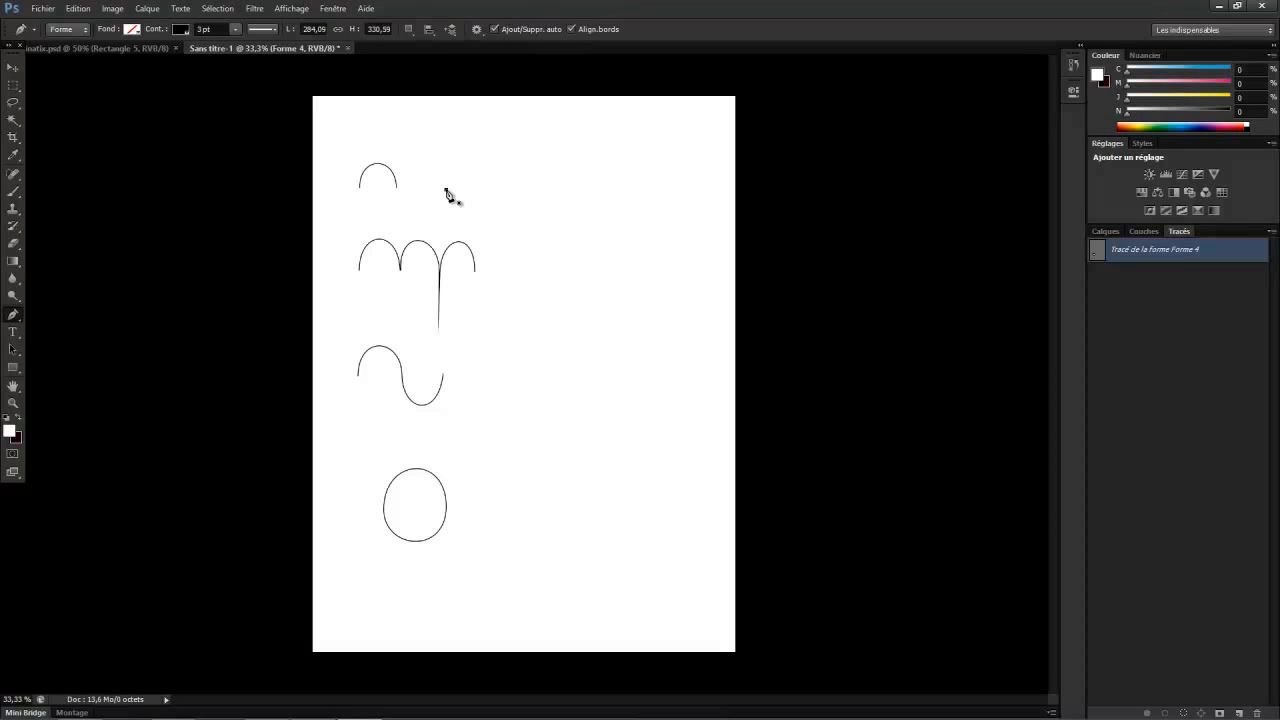
click(446, 189)
click(446, 220)
click(447, 162)
click(486, 193)
drag(486, 191, 485, 222)
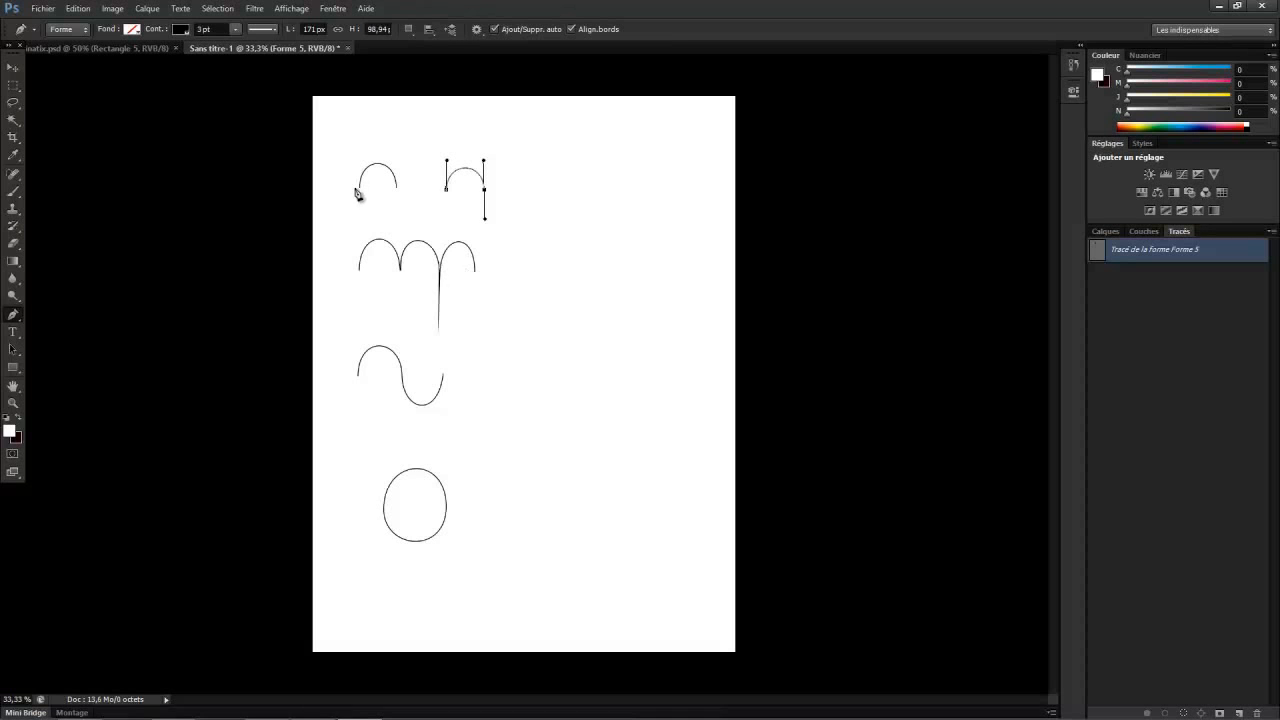
click(12, 70)
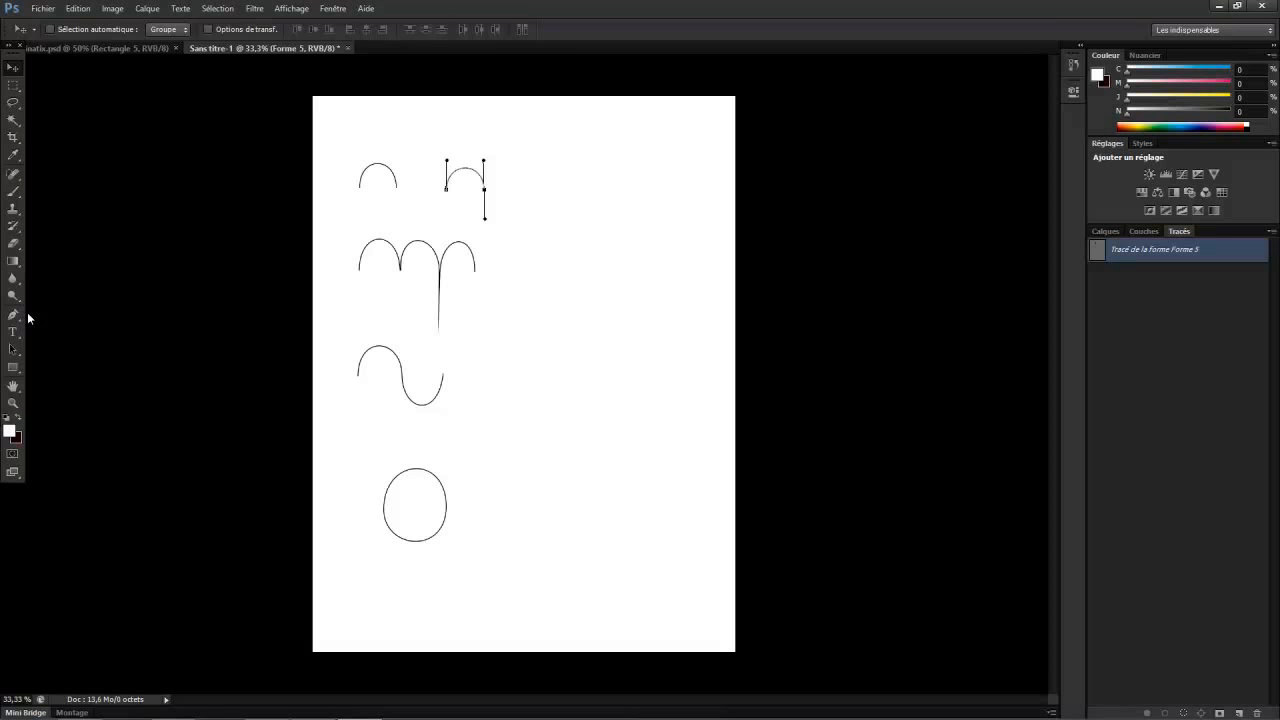
click(14, 315)
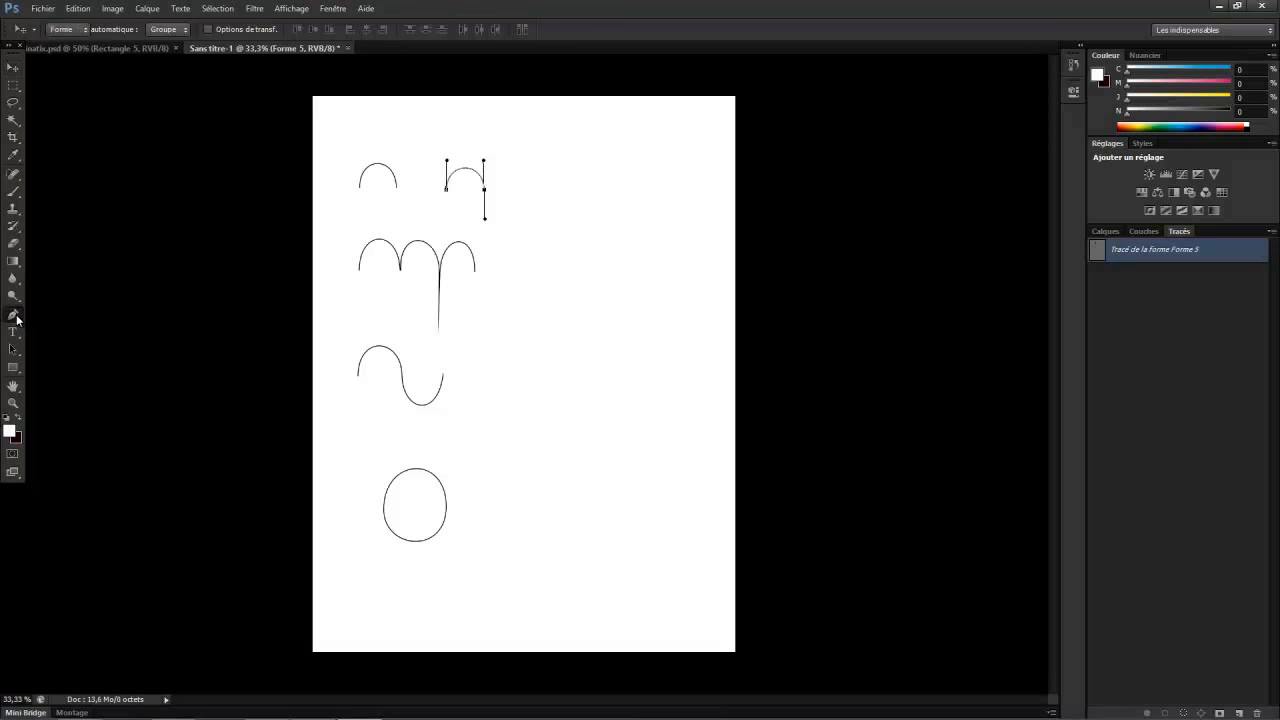
click(15, 69)
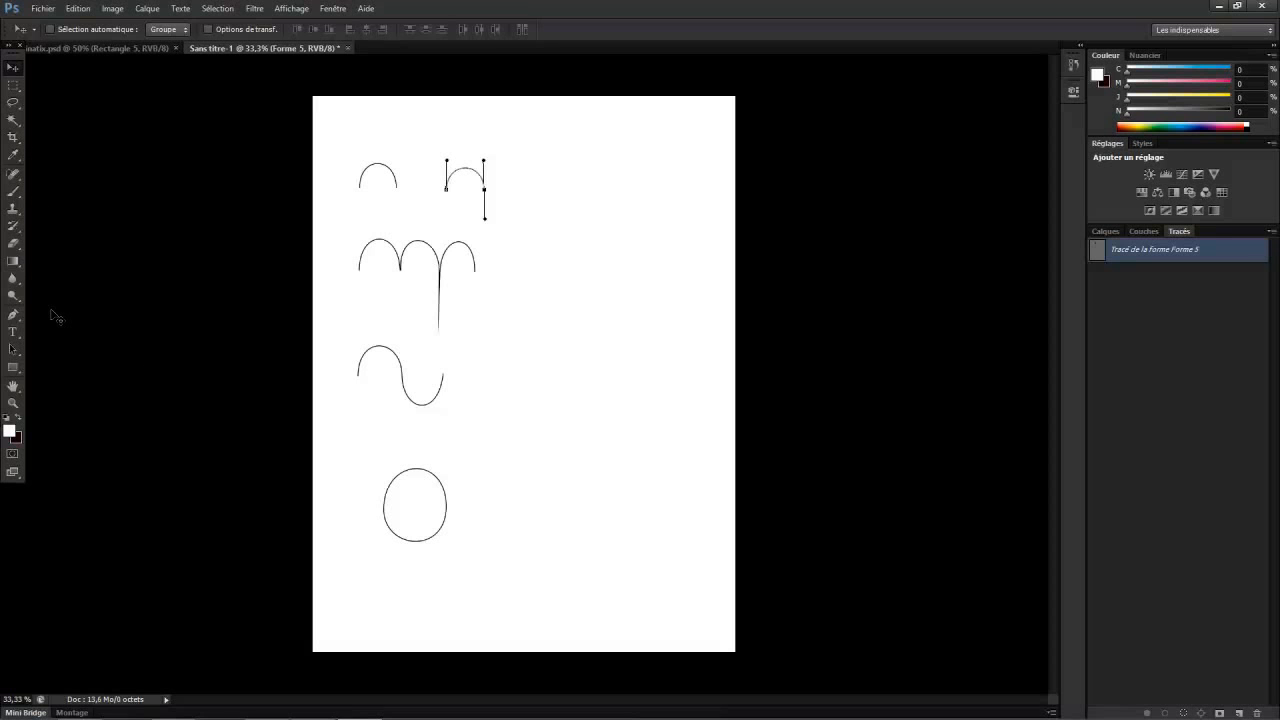
click(20, 317)
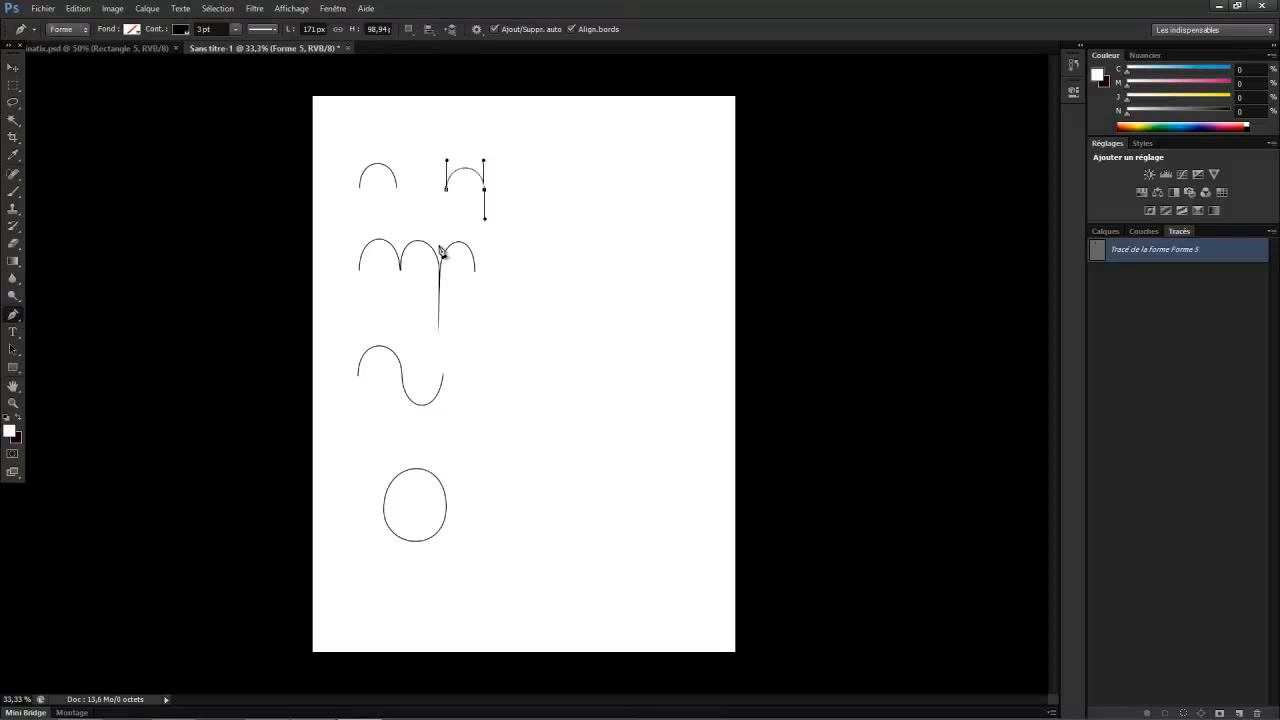
key(Escape)
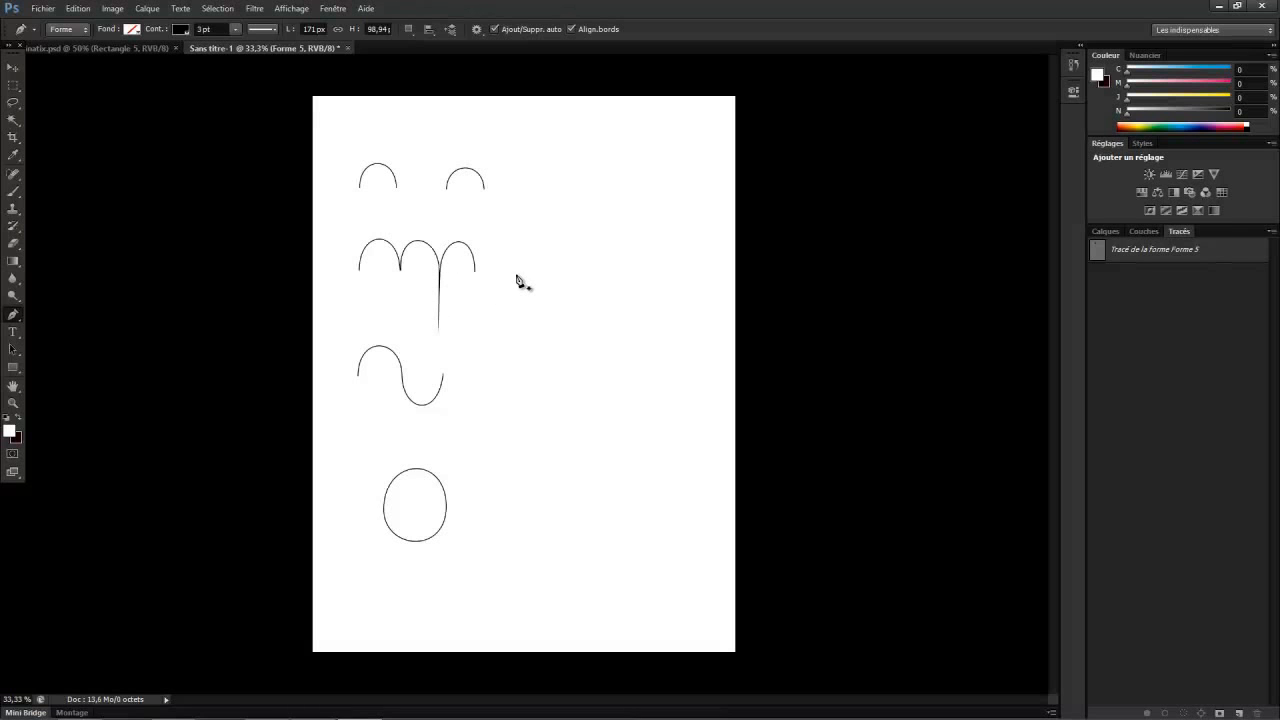
Draw a chain of five connected arches about 821 px wide beside the existing arches in the second row, with cusps between them
drag(518, 275, 518, 242)
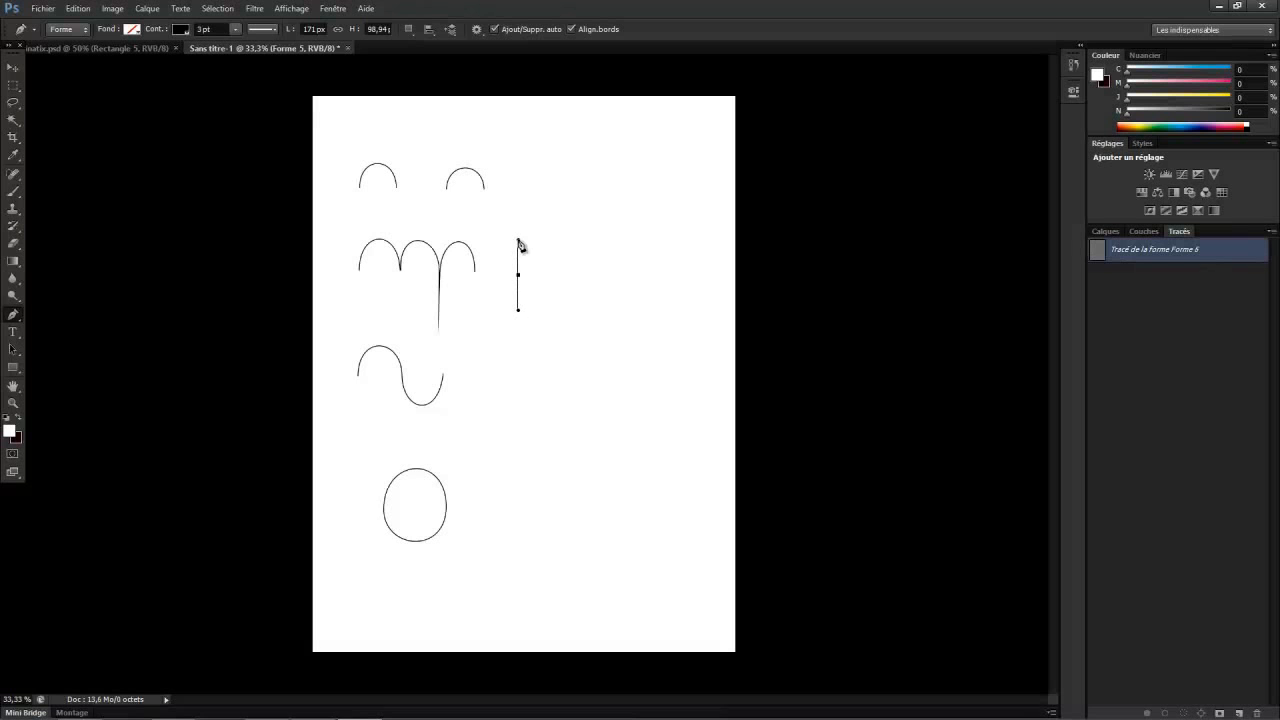
click(563, 276)
drag(563, 276, 565, 309)
drag(565, 310, 563, 309)
drag(564, 309, 563, 241)
click(597, 275)
drag(599, 280, 596, 239)
drag(631, 275, 669, 235)
drag(702, 275, 700, 301)
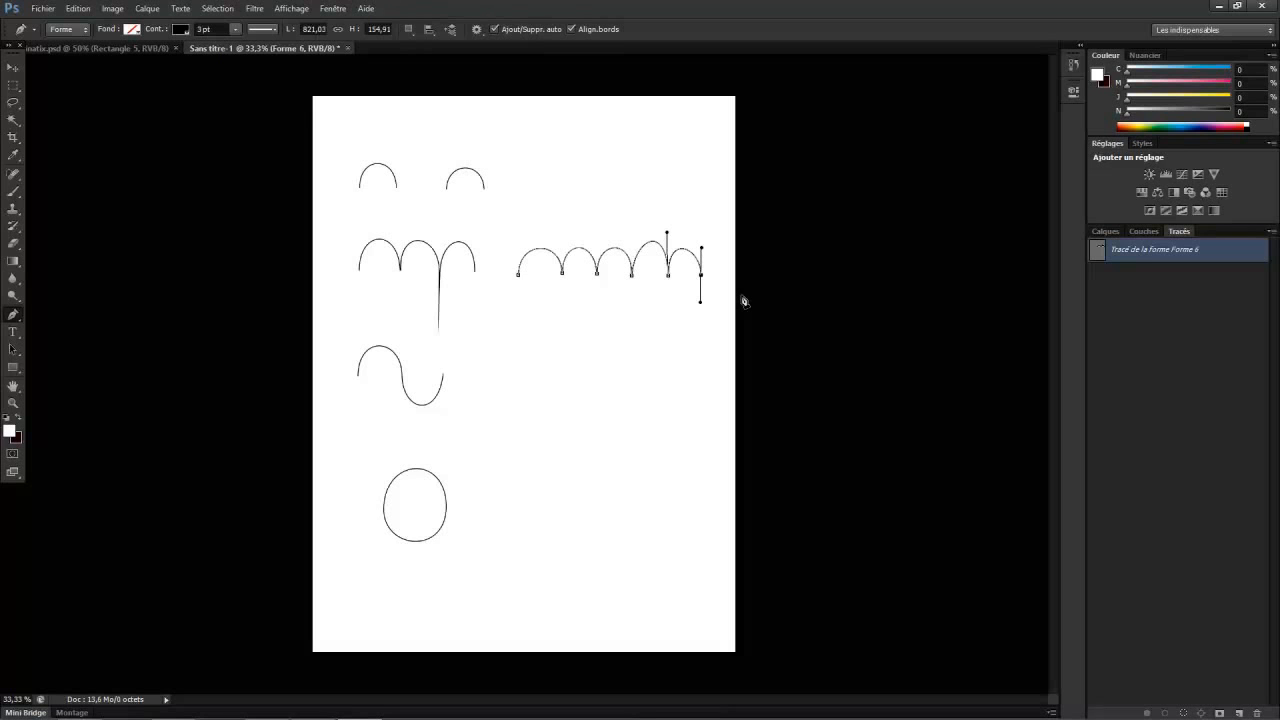
key(Return)
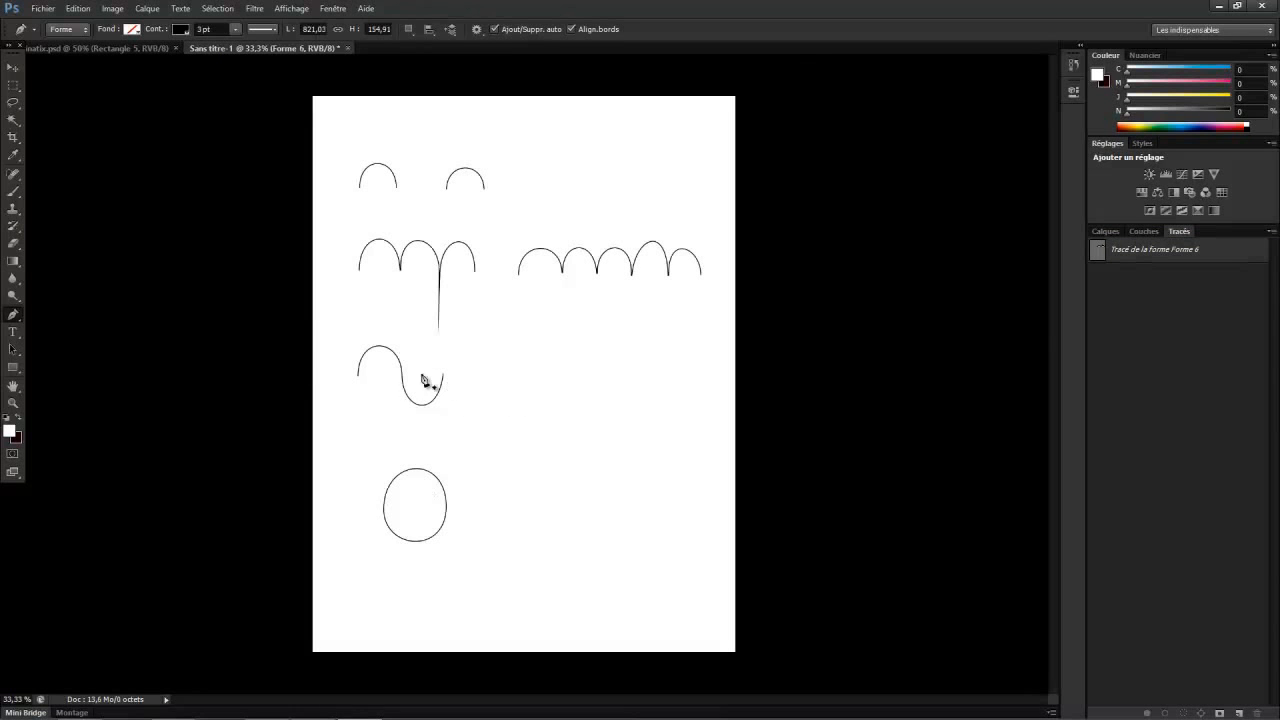
Draw an S-shaped wave about 435 px wide and 269 px high beside the existing wave in the third row
drag(512, 385, 512, 350)
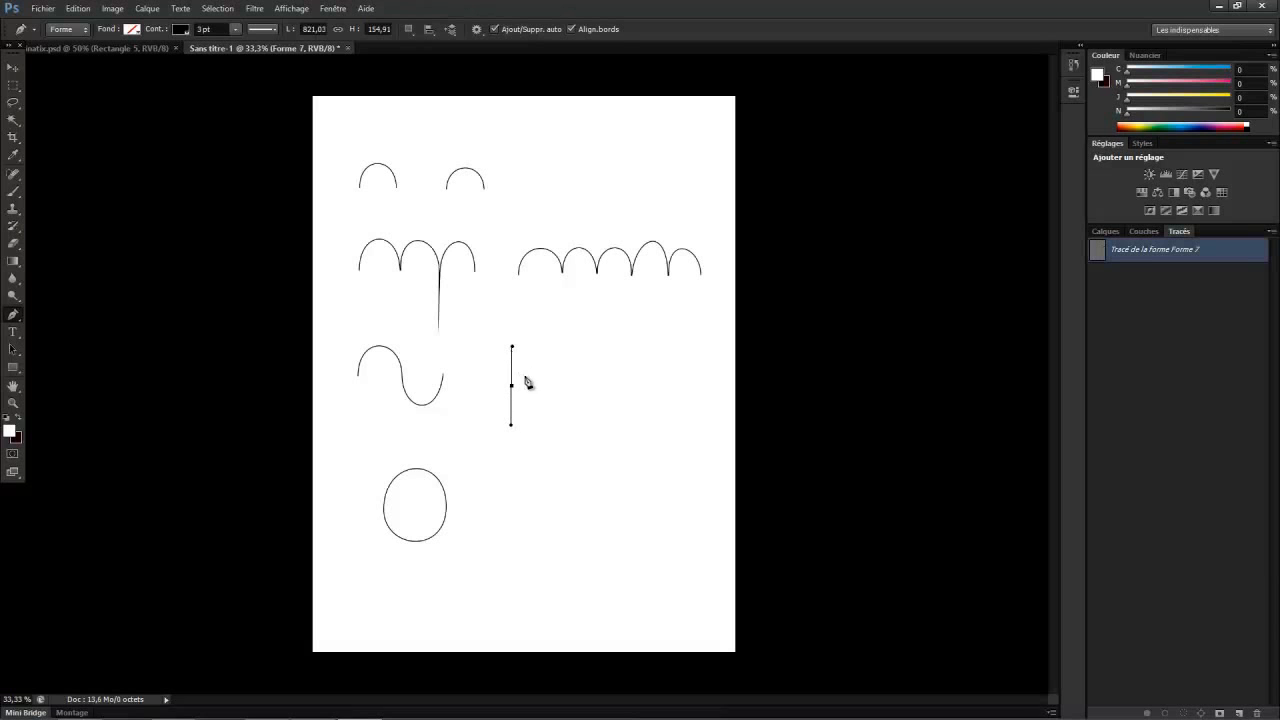
drag(562, 385, 561, 429)
drag(561, 429, 561, 426)
drag(609, 384, 609, 345)
key(Return)
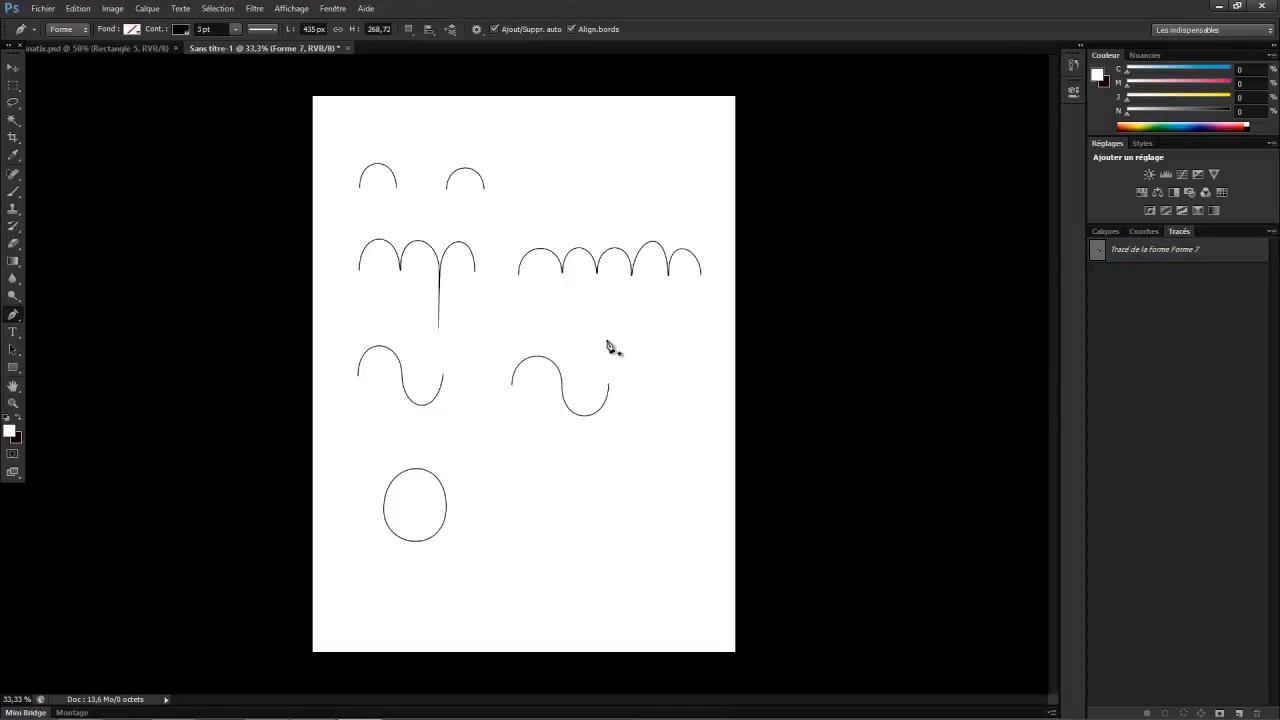
Draw a closed oval about 252 px wide with the Pen tool, beside the existing oval in the fourth row
click(13, 70)
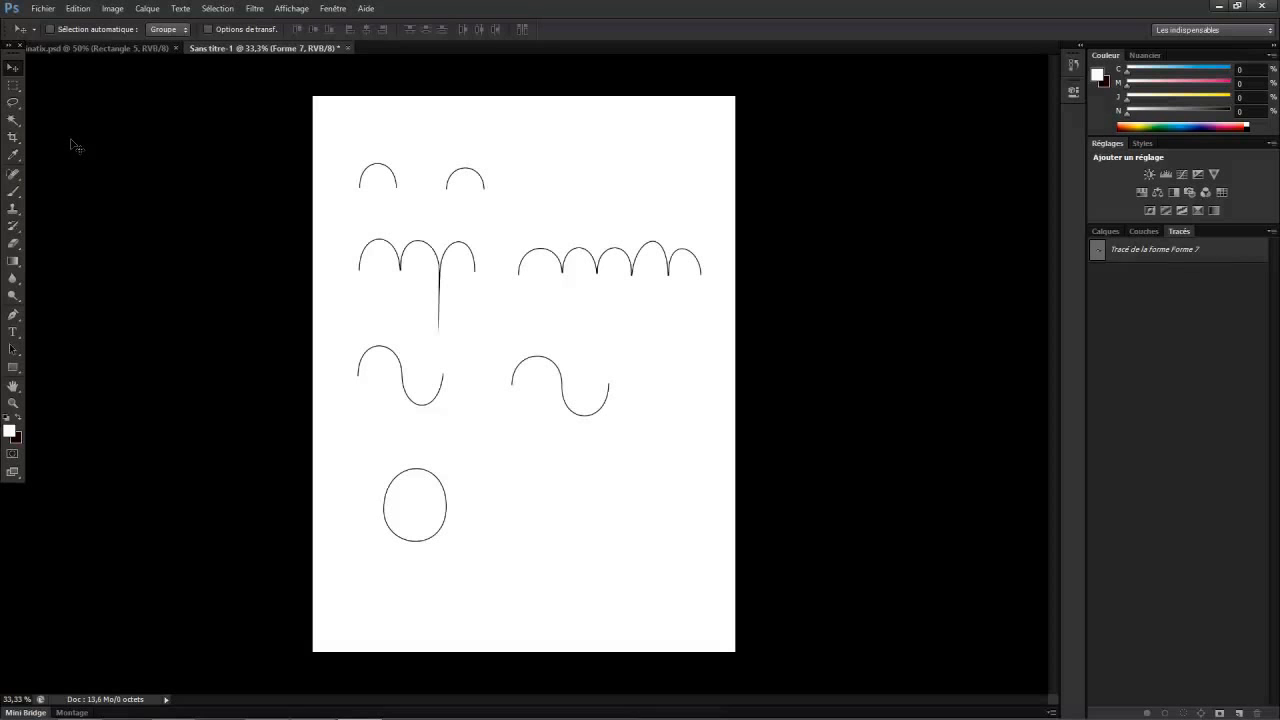
click(20, 318)
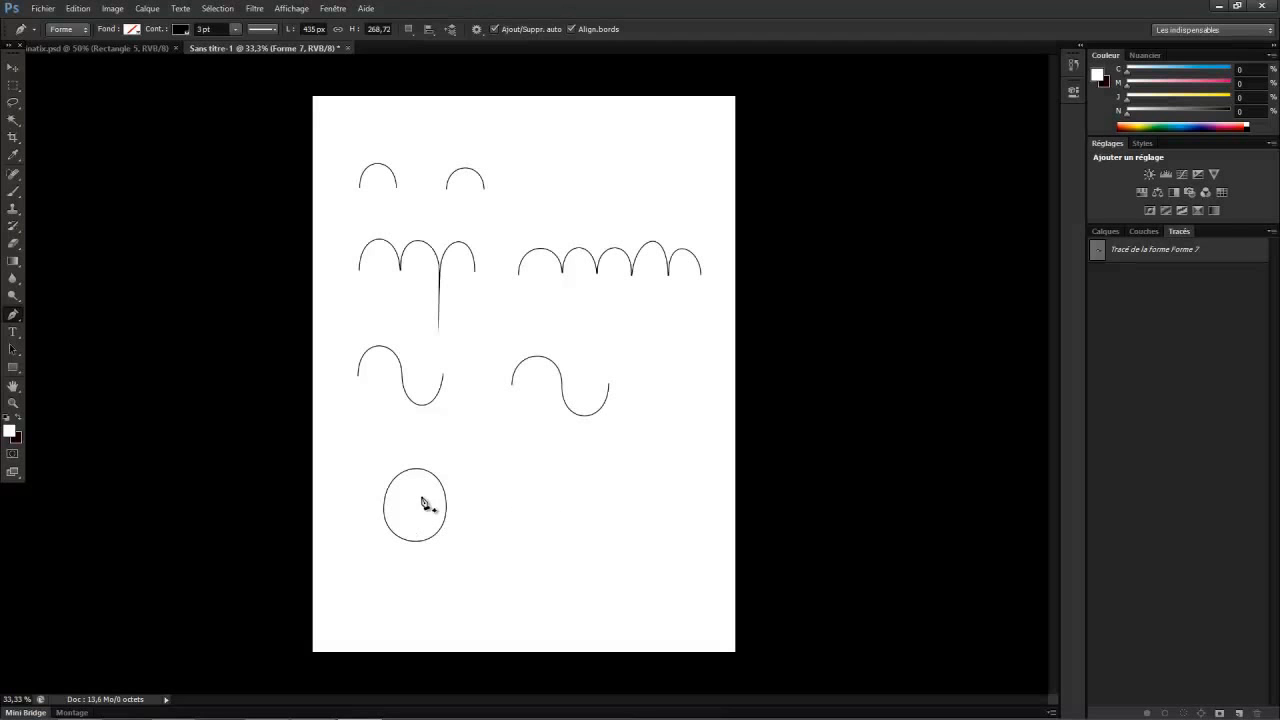
click(522, 512)
click(522, 557)
drag(578, 513, 578, 559)
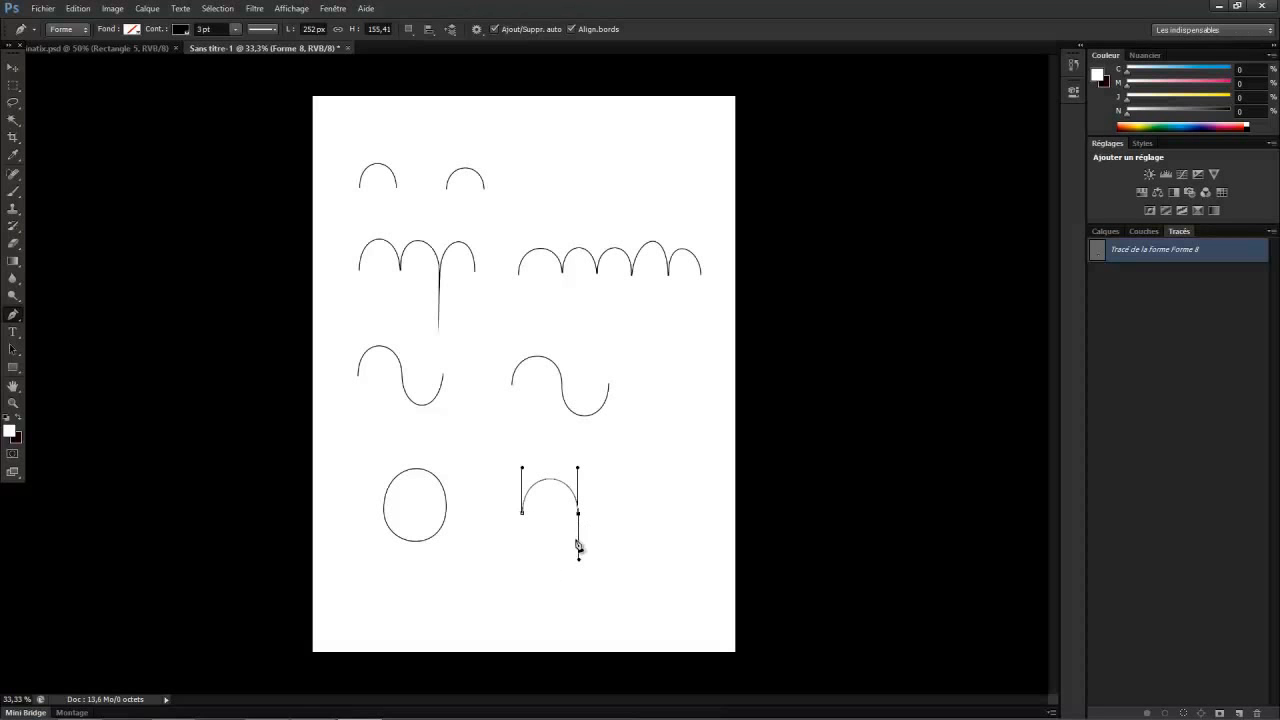
click(523, 515)
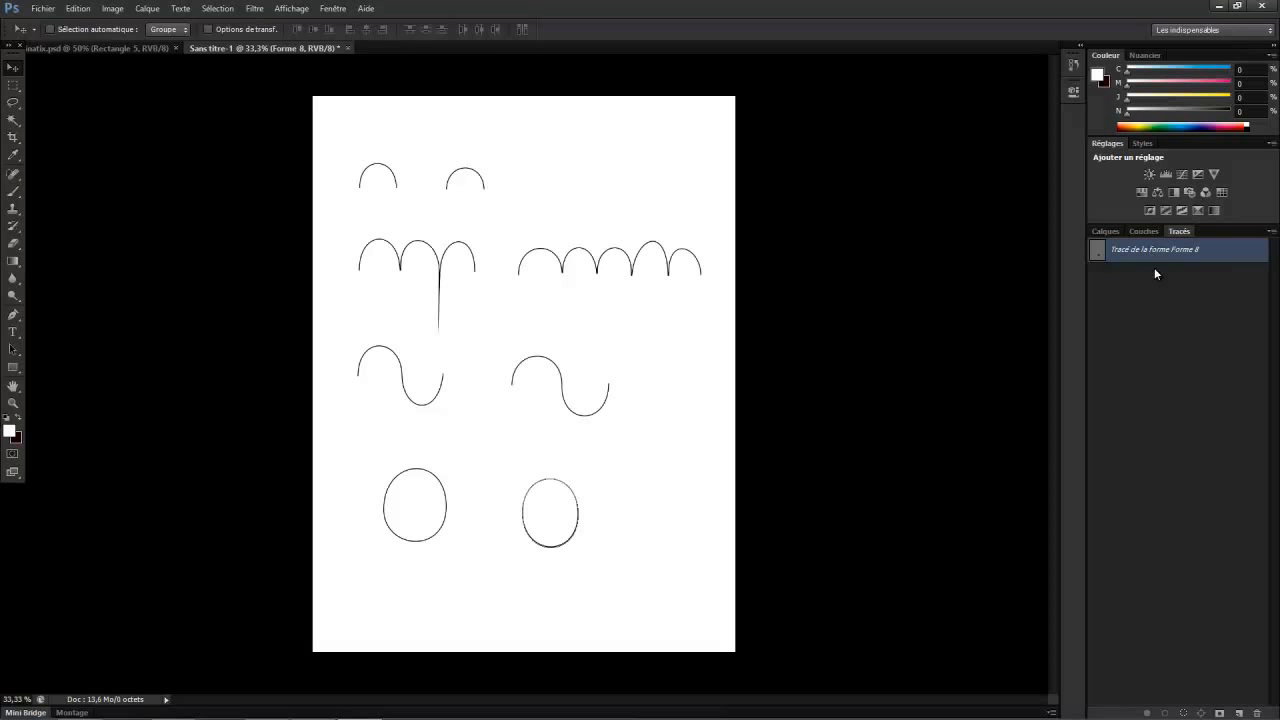
Add a new empty layer above Forme 8 for painting with the Brush tool
click(1105, 231)
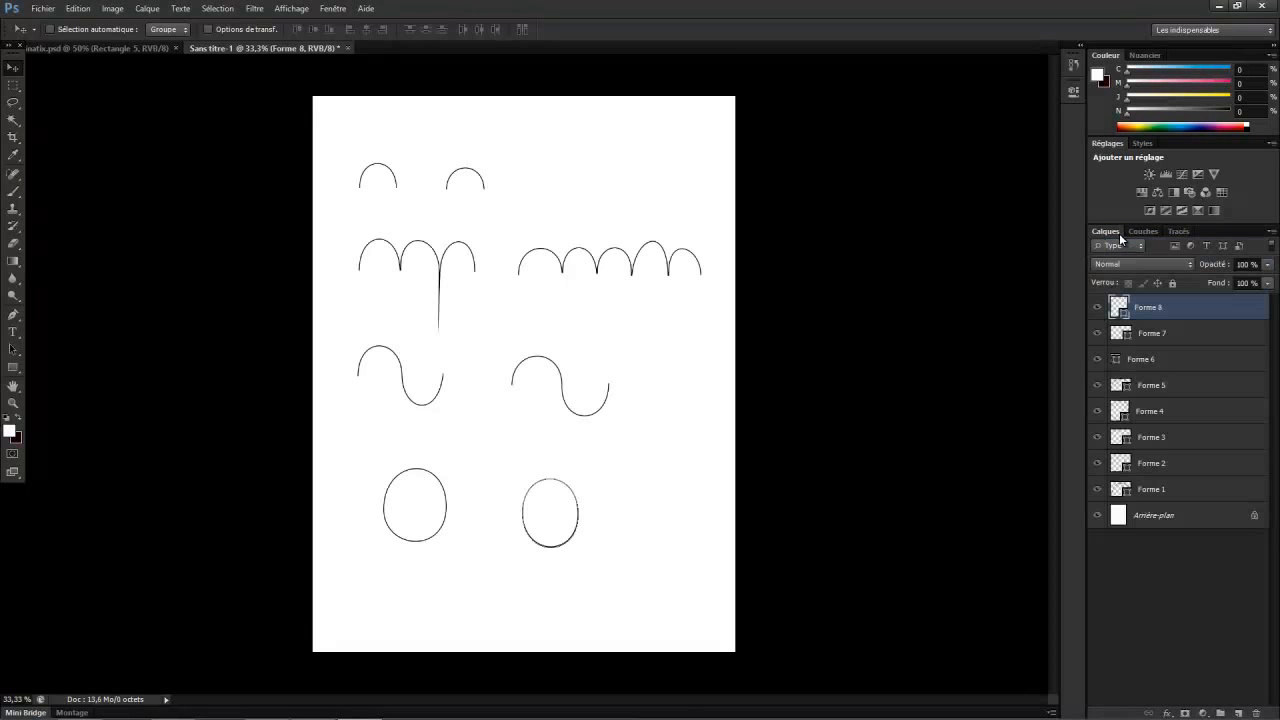
click(1179, 233)
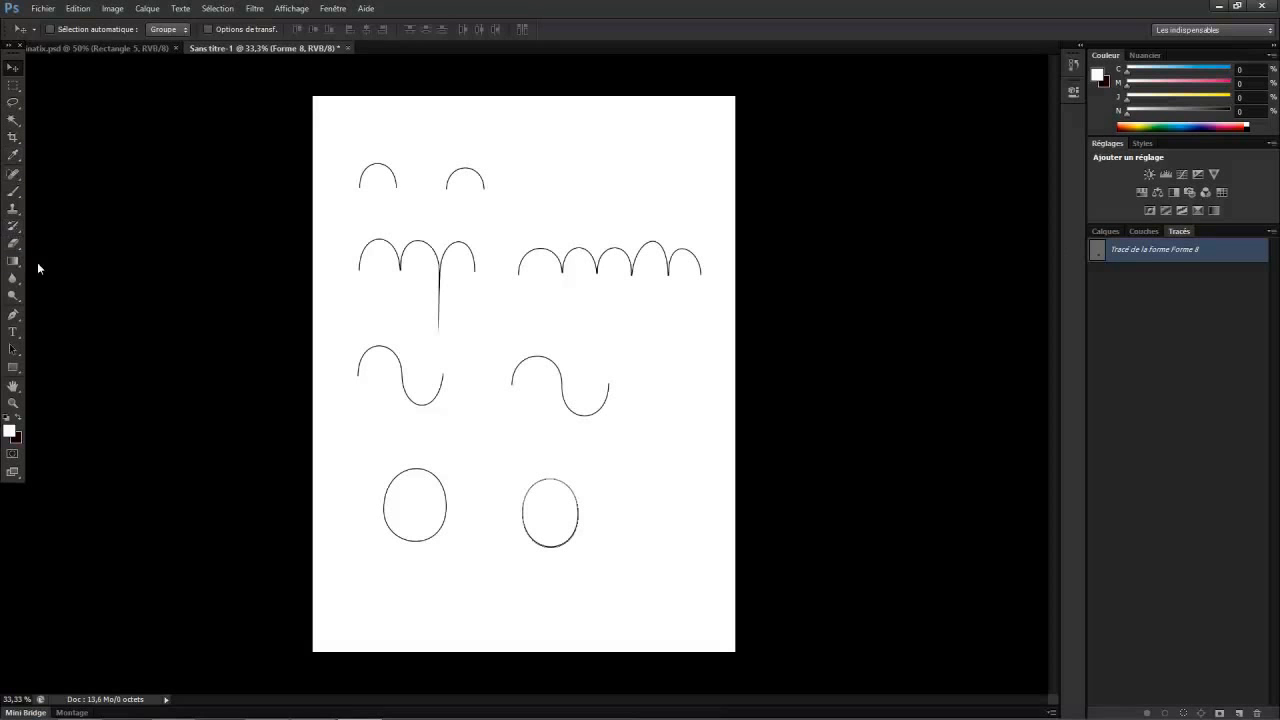
click(13, 192)
click(1105, 231)
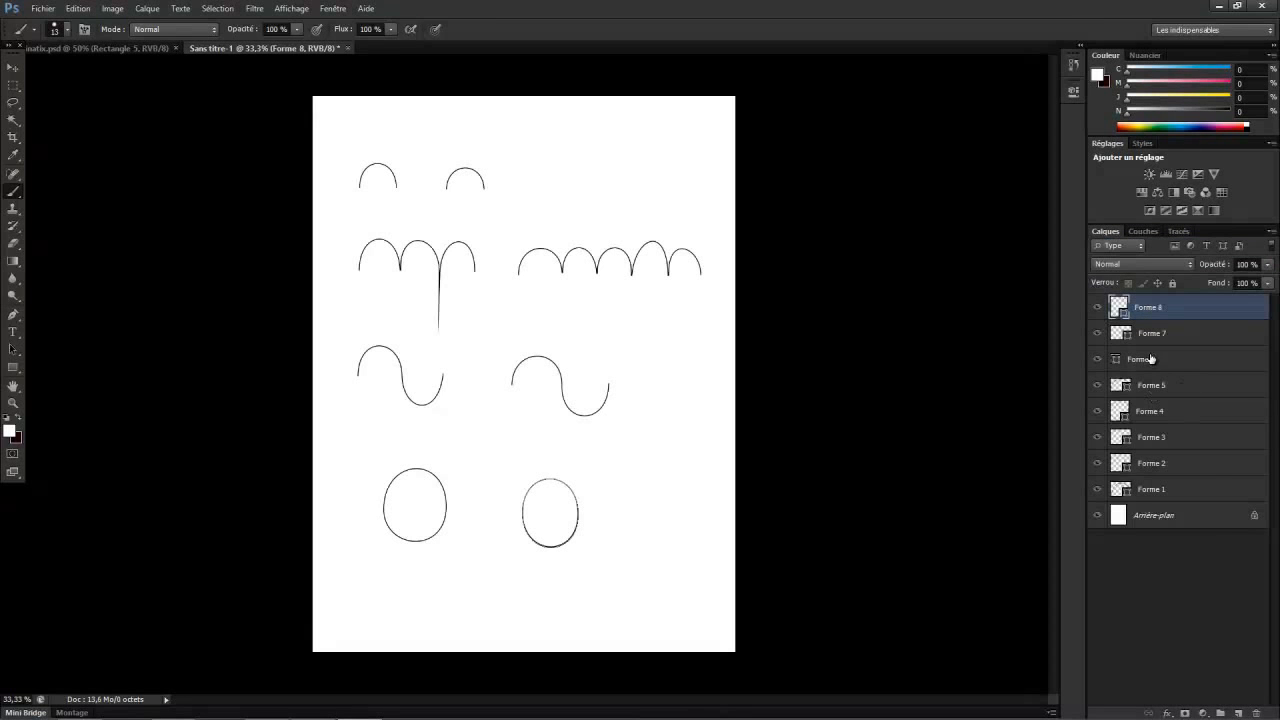
click(1237, 708)
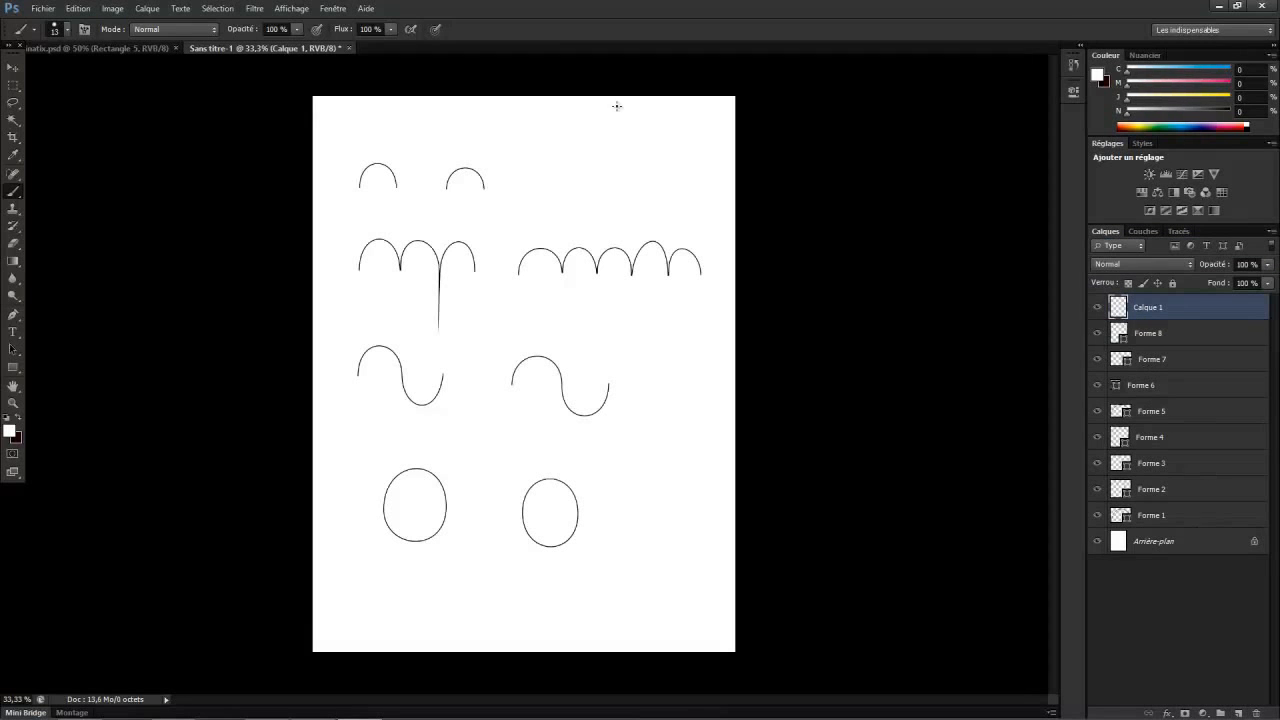
Set the brush size to 78 px and the foreground colour to black
click(55, 29)
drag(39, 70, 69, 70)
key(Return)
click(9, 431)
click(964, 349)
click(1199, 199)
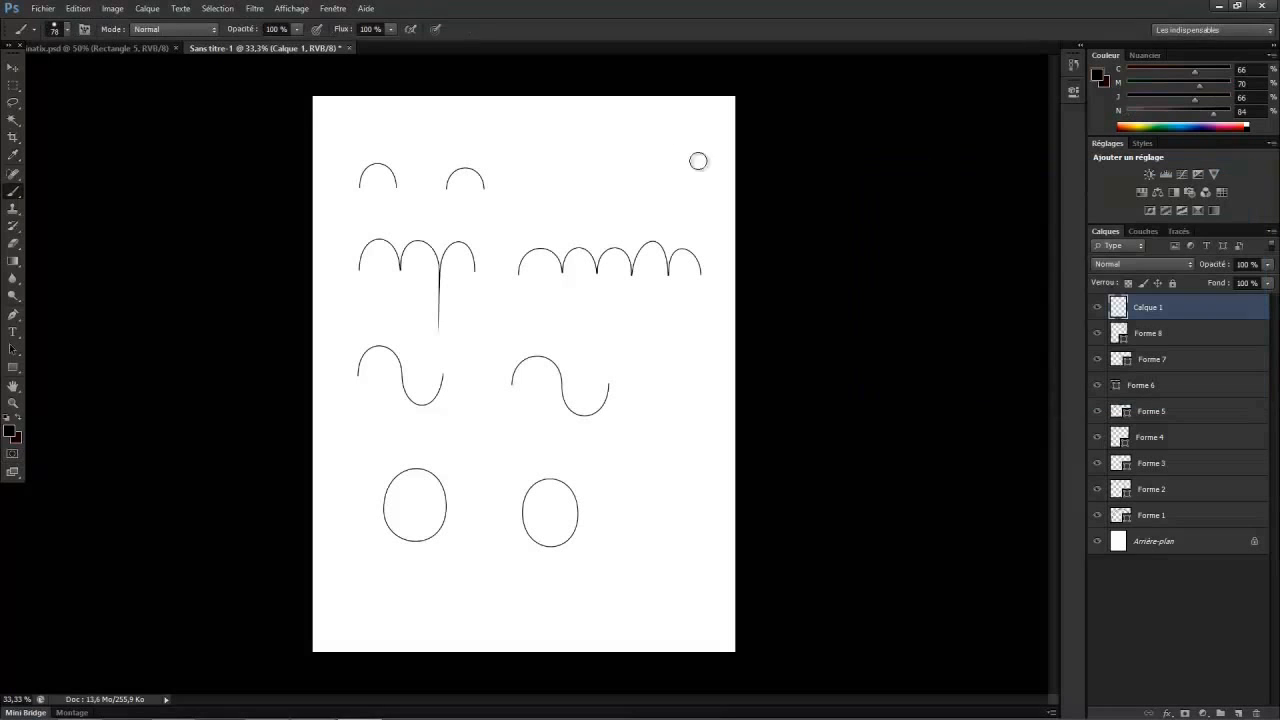
Paint a black stick figure with head, body, legs and arms in the page's upper right area
mouse_move(634, 146)
mouse_down()
mouse_move(632, 172)
mouse_move(661, 159)
mouse_move(650, 176)
mouse_move(670, 155)
mouse_move(648, 181)
mouse_move(659, 163)
mouse_move(647, 214)
mouse_move(676, 288)
mouse_up()
drag(642, 225, 604, 288)
mouse_move(654, 202)
mouse_down()
mouse_move(684, 201)
mouse_move(597, 201)
mouse_up()
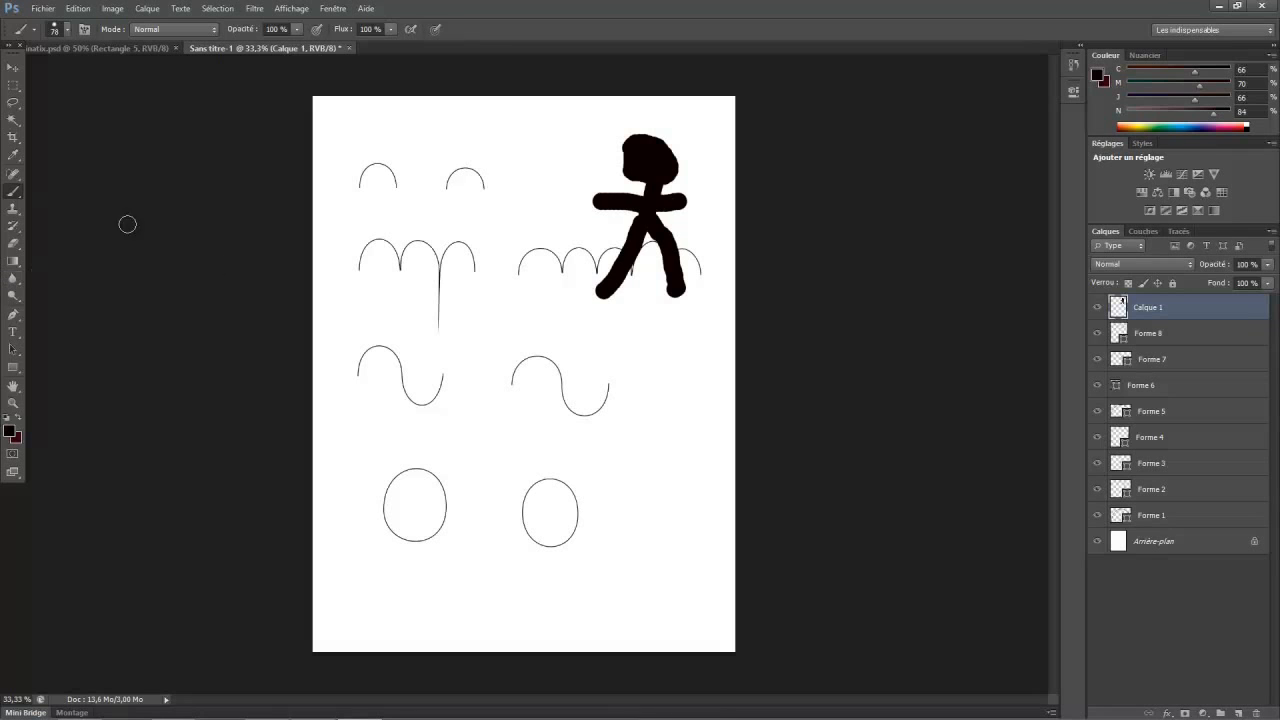
Try selecting the painted stick figure with the Magic Wand and clear the selection
click(13, 119)
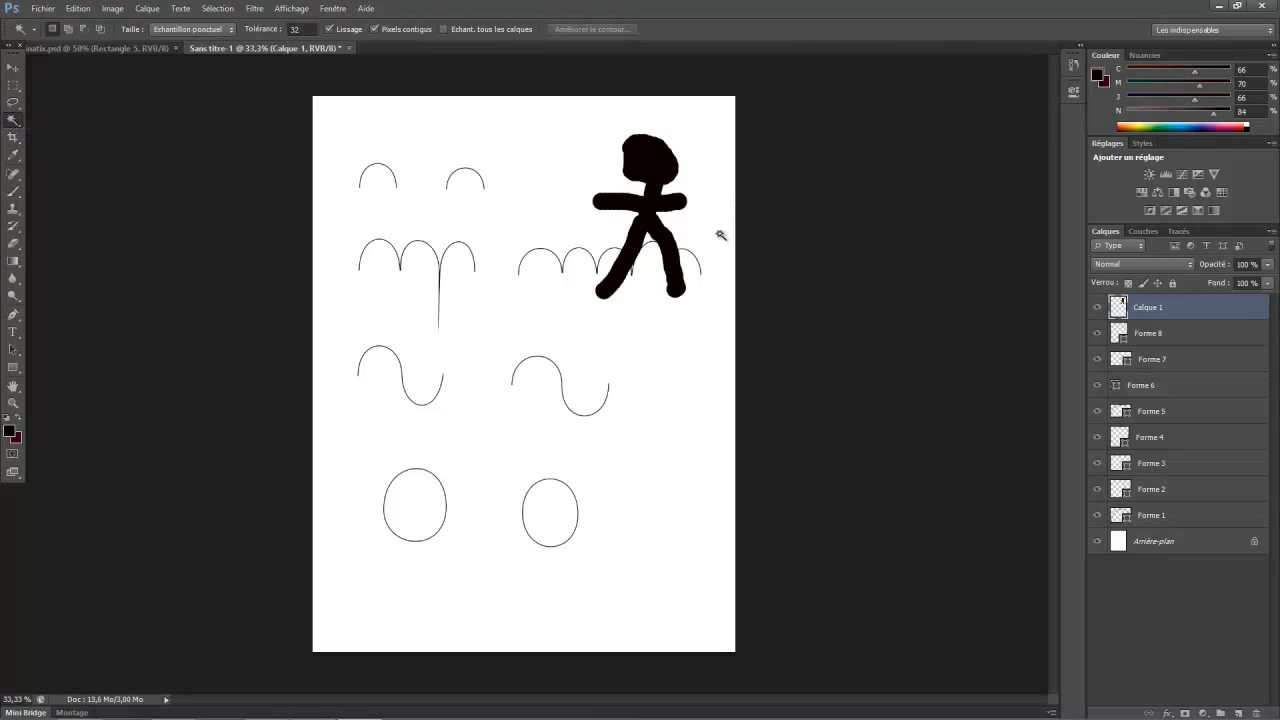
click(650, 161)
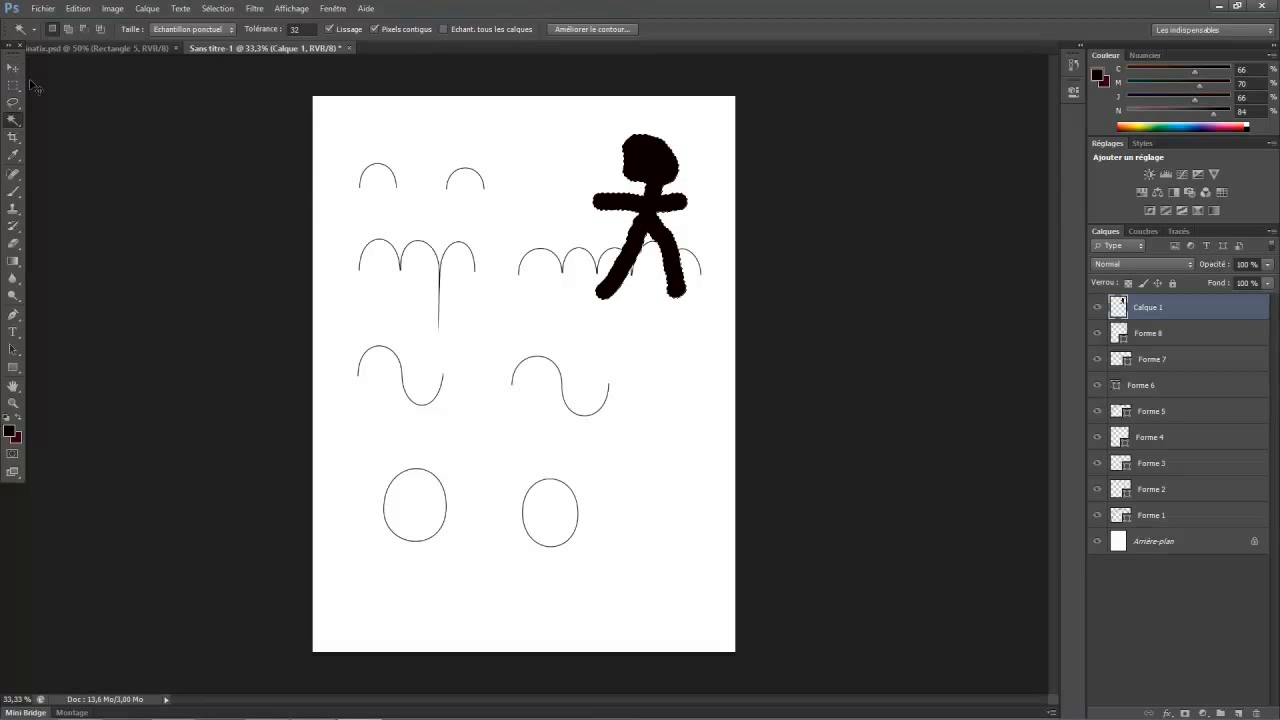
key(ctrl+d)
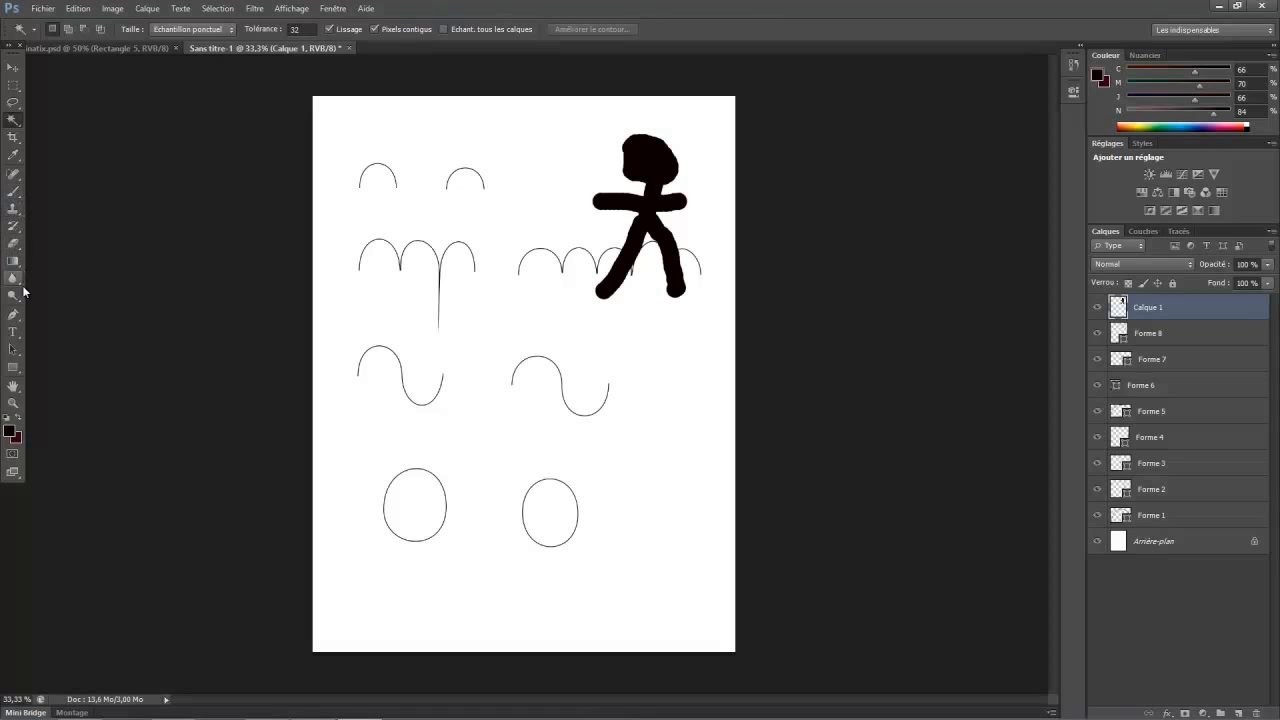
Trace the stick figure's head as a black-filled shape with the Pen tool, adjusting the handles to follow its contour
click(15, 316)
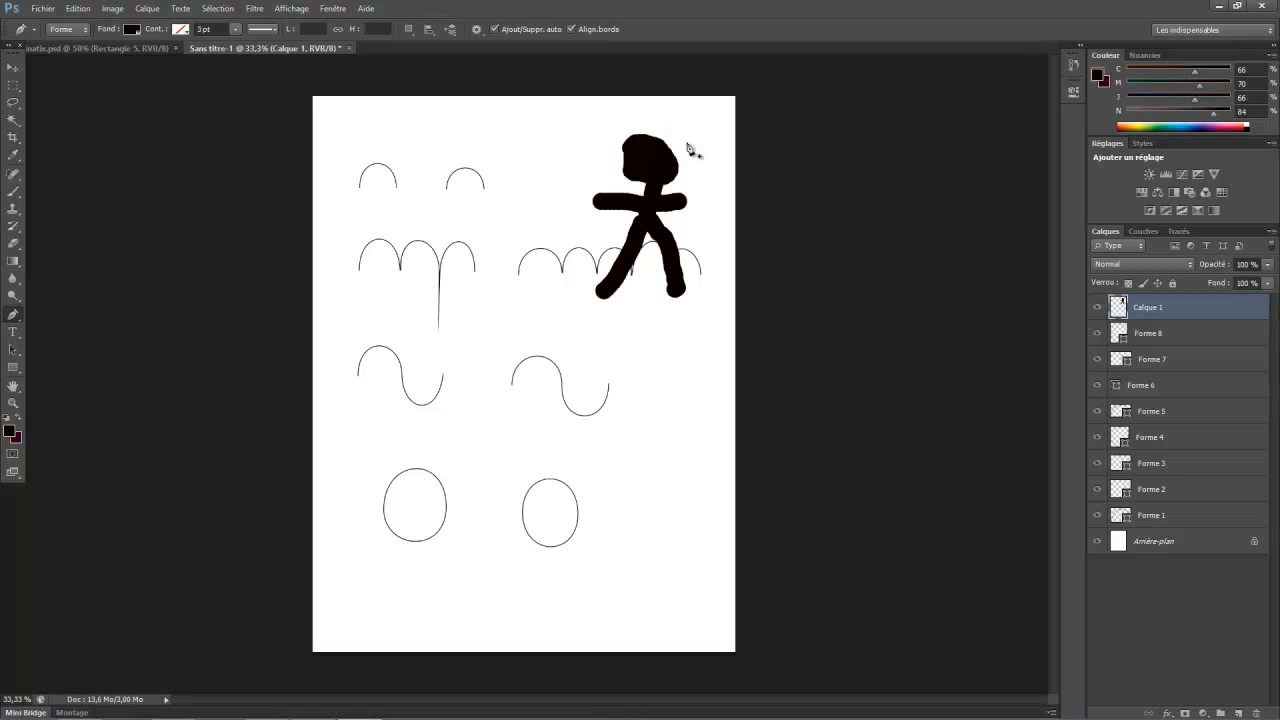
drag(635, 137, 672, 130)
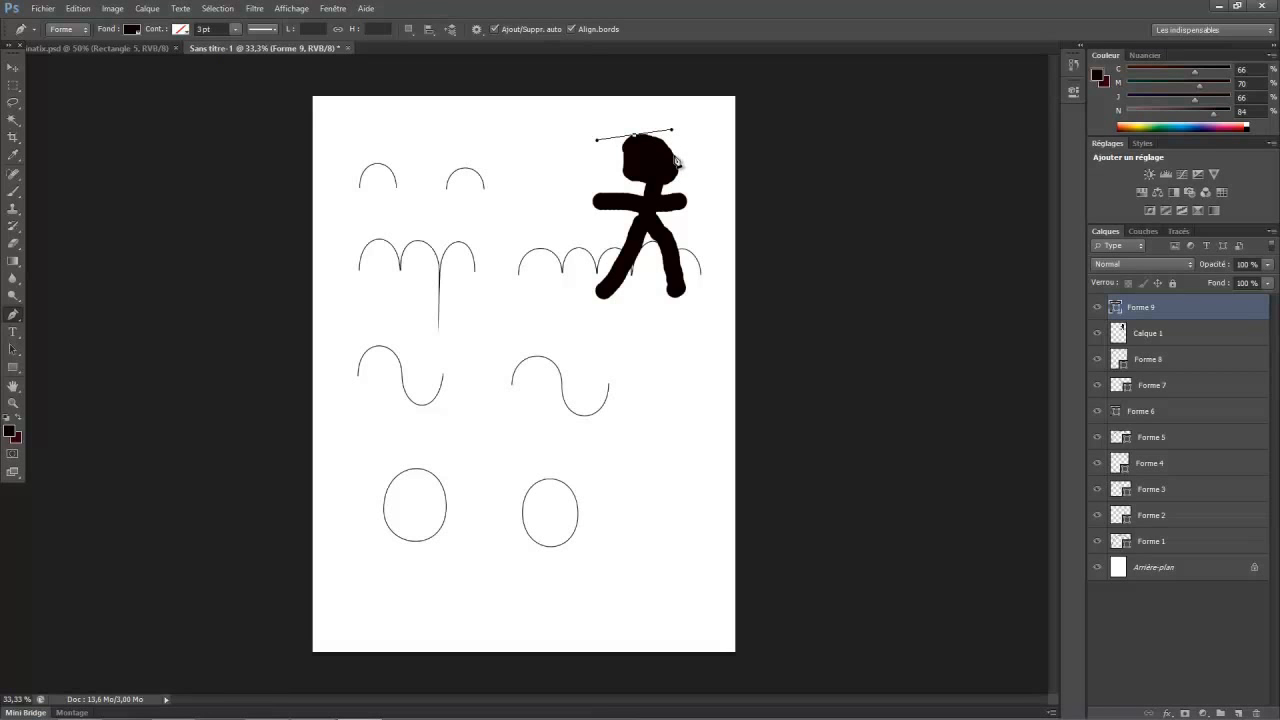
click(675, 158)
mouse_move(674, 156)
mouse_down()
mouse_move(672, 174)
mouse_move(681, 163)
mouse_up()
key(ctrl+z)
key(alt)
mouse_move(658, 124)
mouse_down()
mouse_move(657, 136)
mouse_move(642, 114)
mouse_move(667, 133)
mouse_up()
drag(681, 134, 661, 137)
click(669, 150)
drag(675, 177, 649, 191)
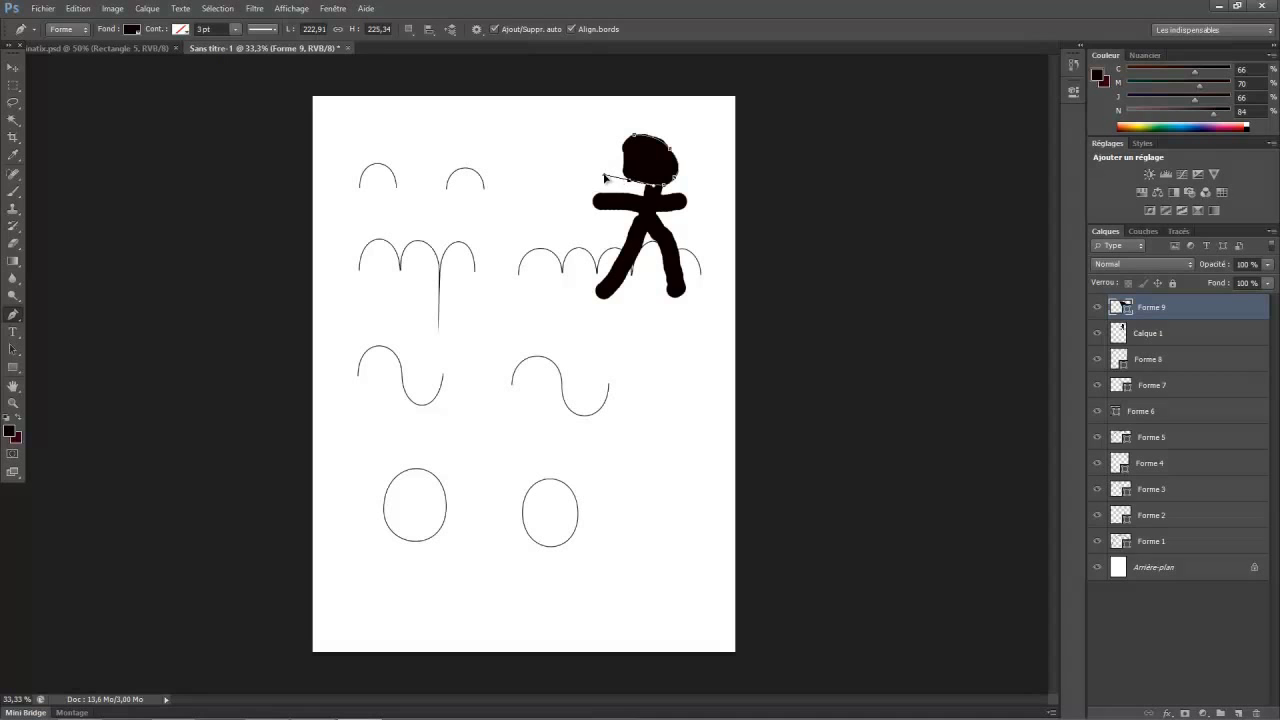
drag(604, 181, 613, 168)
mouse_move(625, 158)
mouse_down()
mouse_move(633, 138)
mouse_move(617, 143)
mouse_up()
key(Return)
click(13, 67)
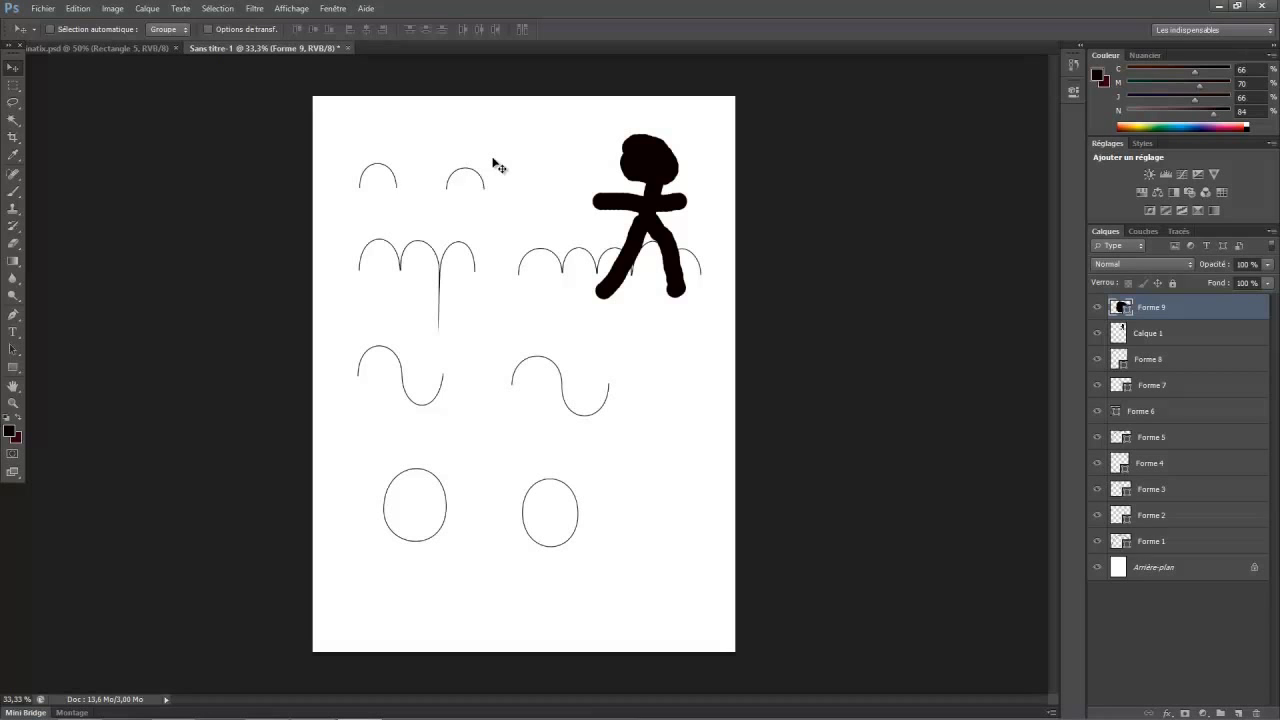
click(13, 314)
click(20, 333)
click(13, 67)
click(14, 332)
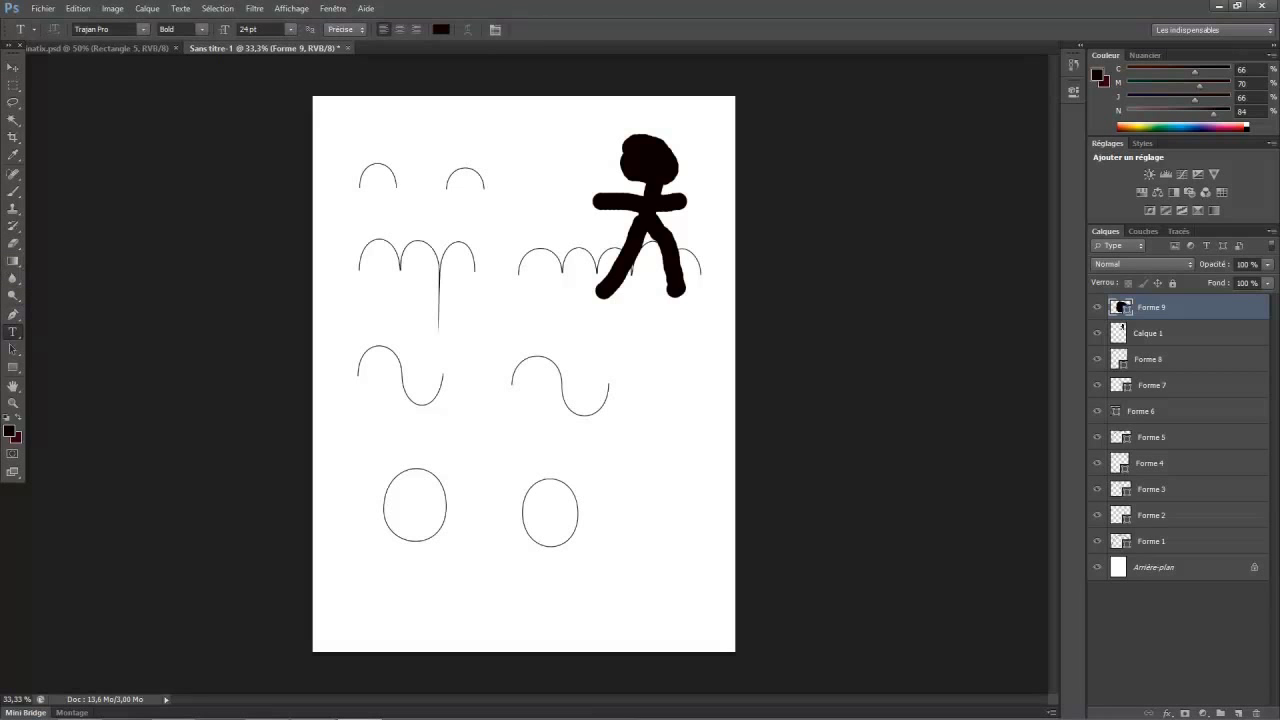
click(14, 315)
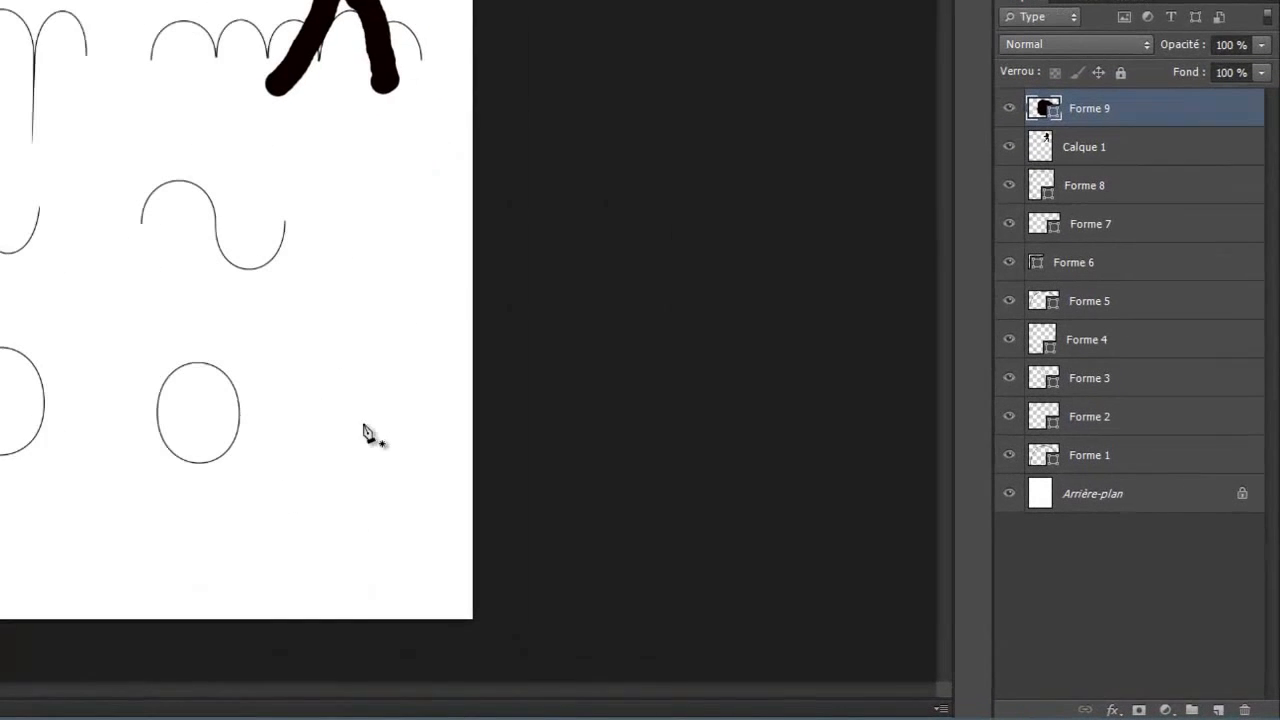
drag(355, 440, 303, 360)
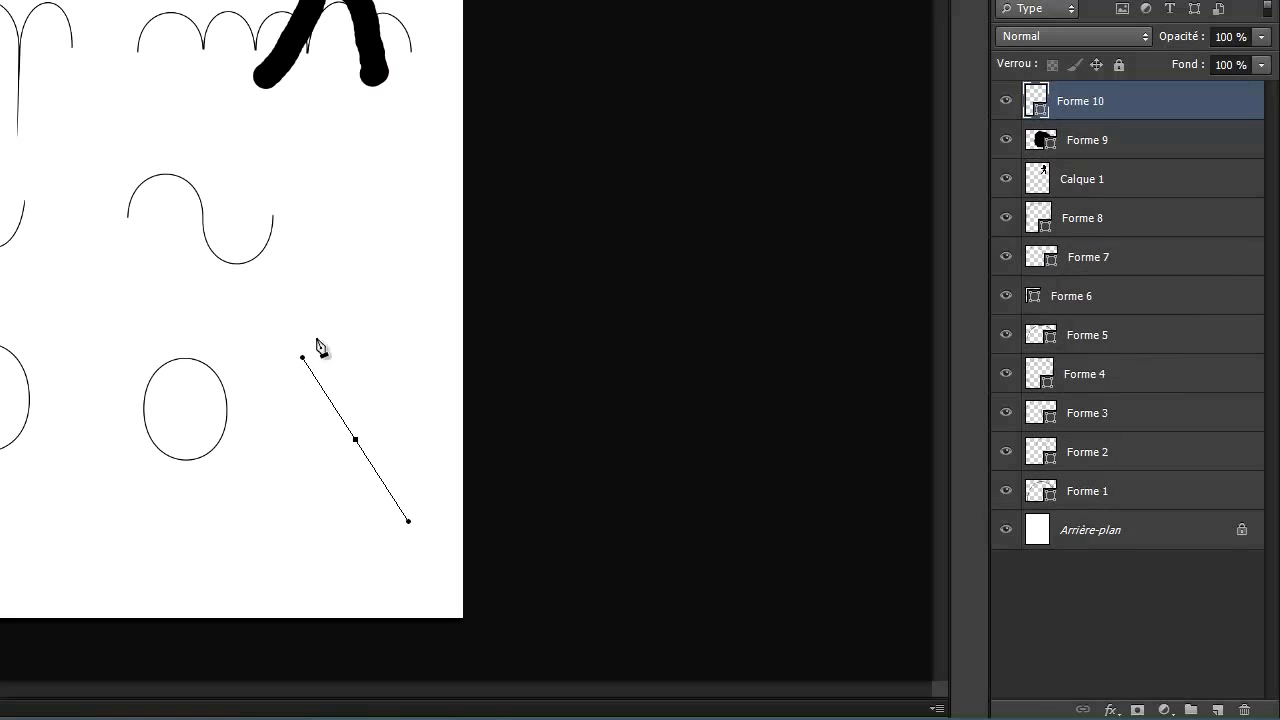
drag(369, 321, 405, 347)
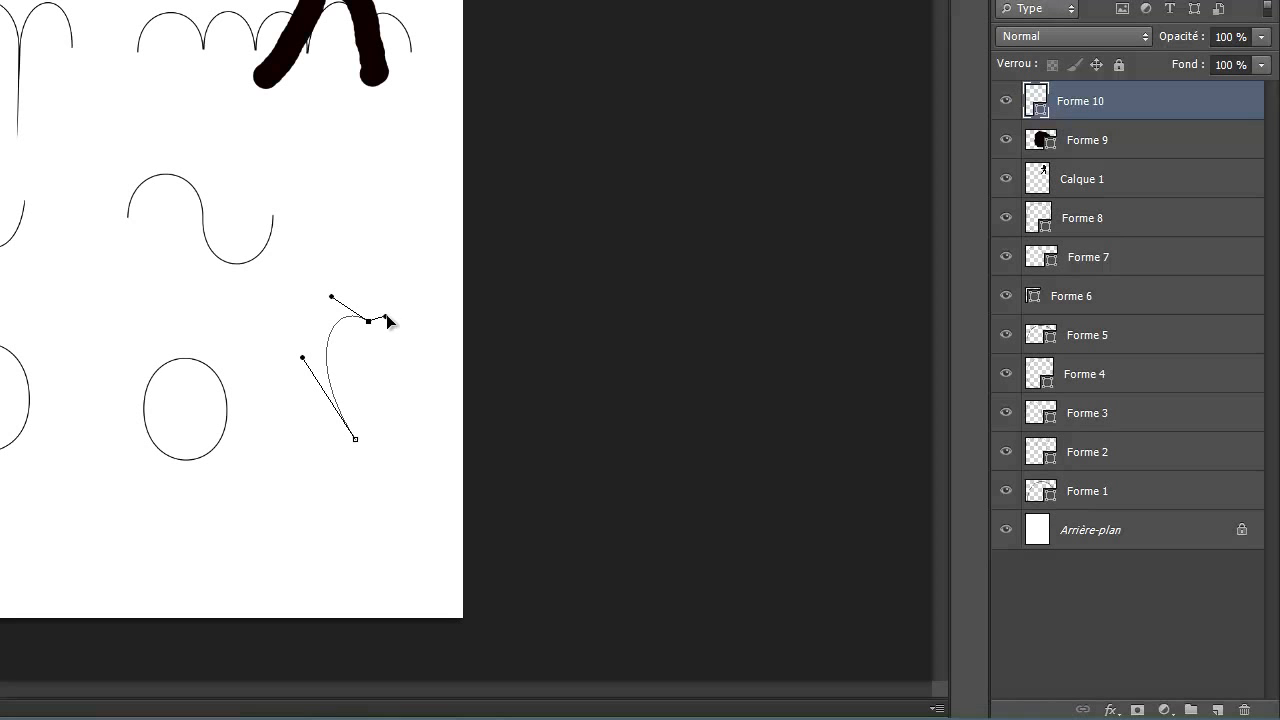
drag(387, 314, 392, 316)
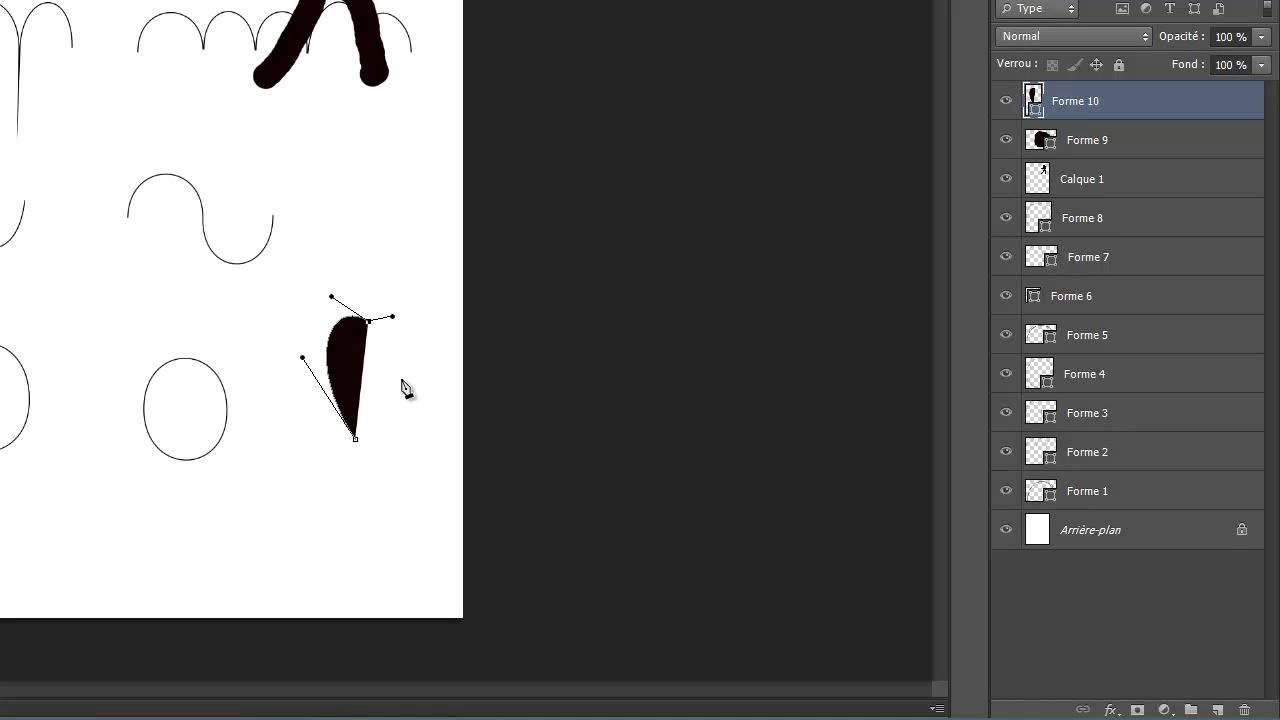
drag(408, 384, 367, 433)
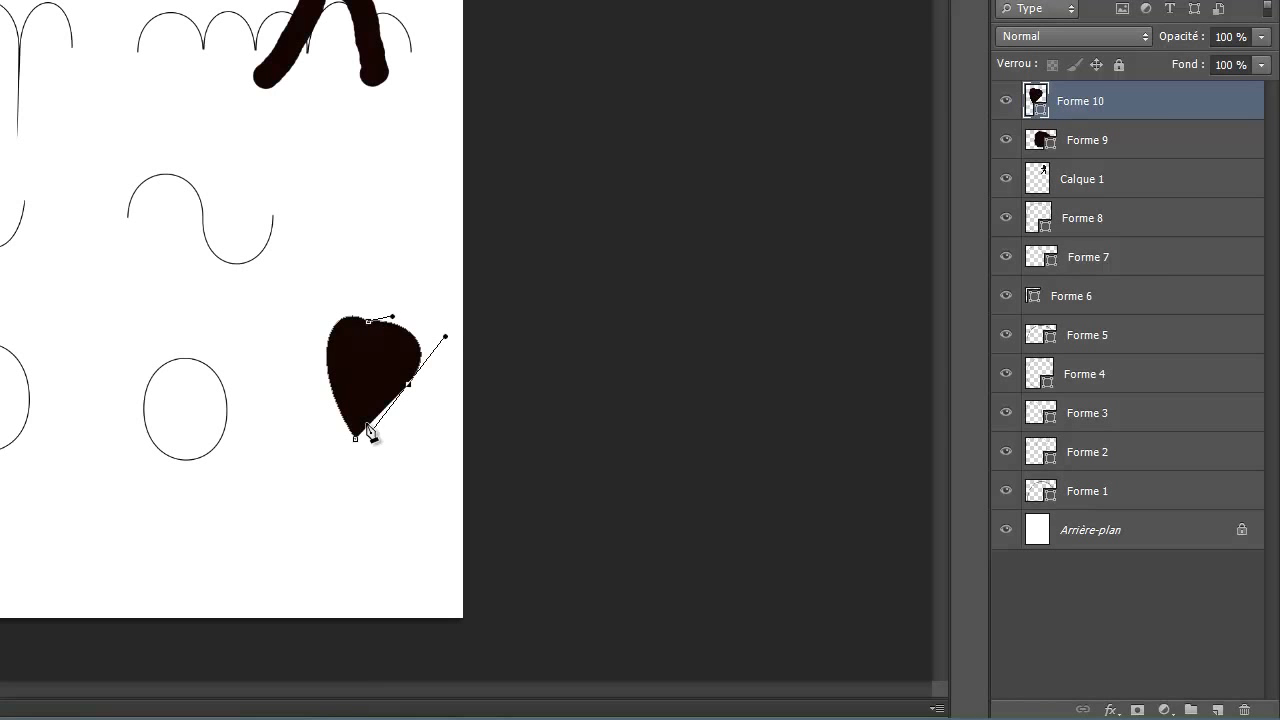
key(ctrl+alt+z)
key(ctrl+alt+z)
key(ctrl+alt+z)
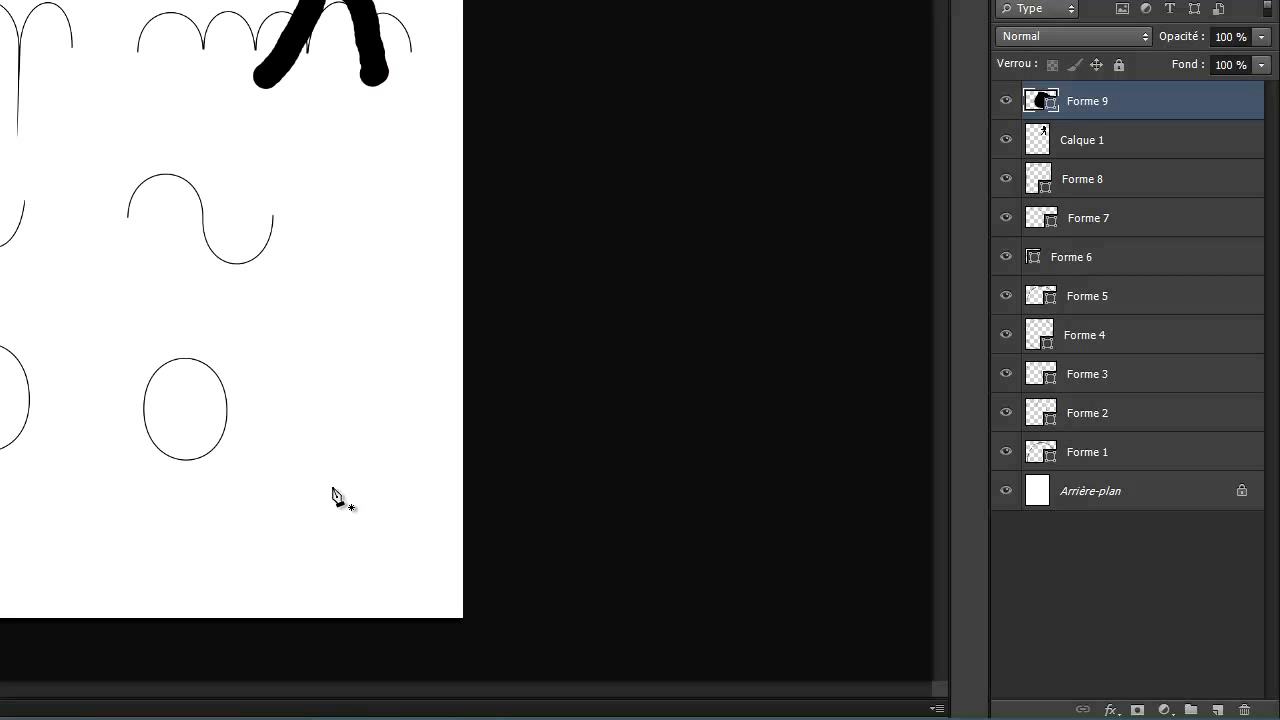
Draw a black-filled heart beside the lower ovals with the Pen tool, using curved lobes, a sharp upper notch and a pointed tip
drag(358, 470, 338, 372)
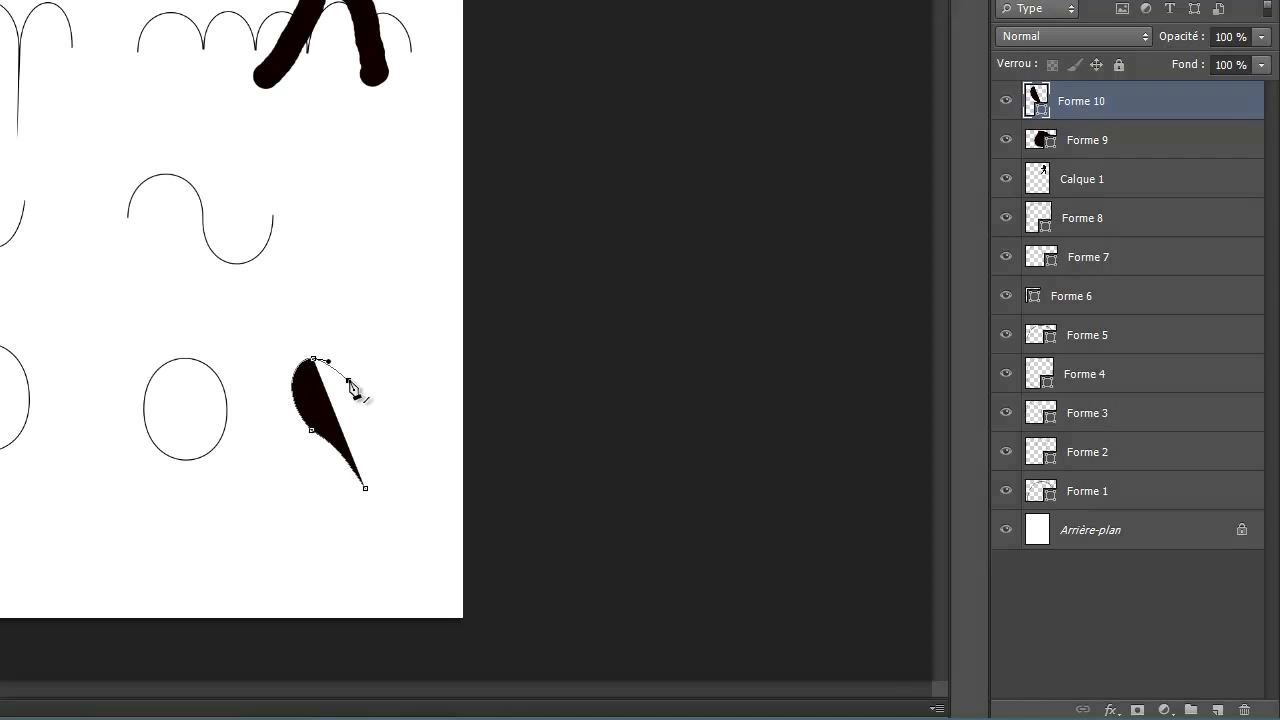
click(348, 380)
drag(367, 354, 396, 414)
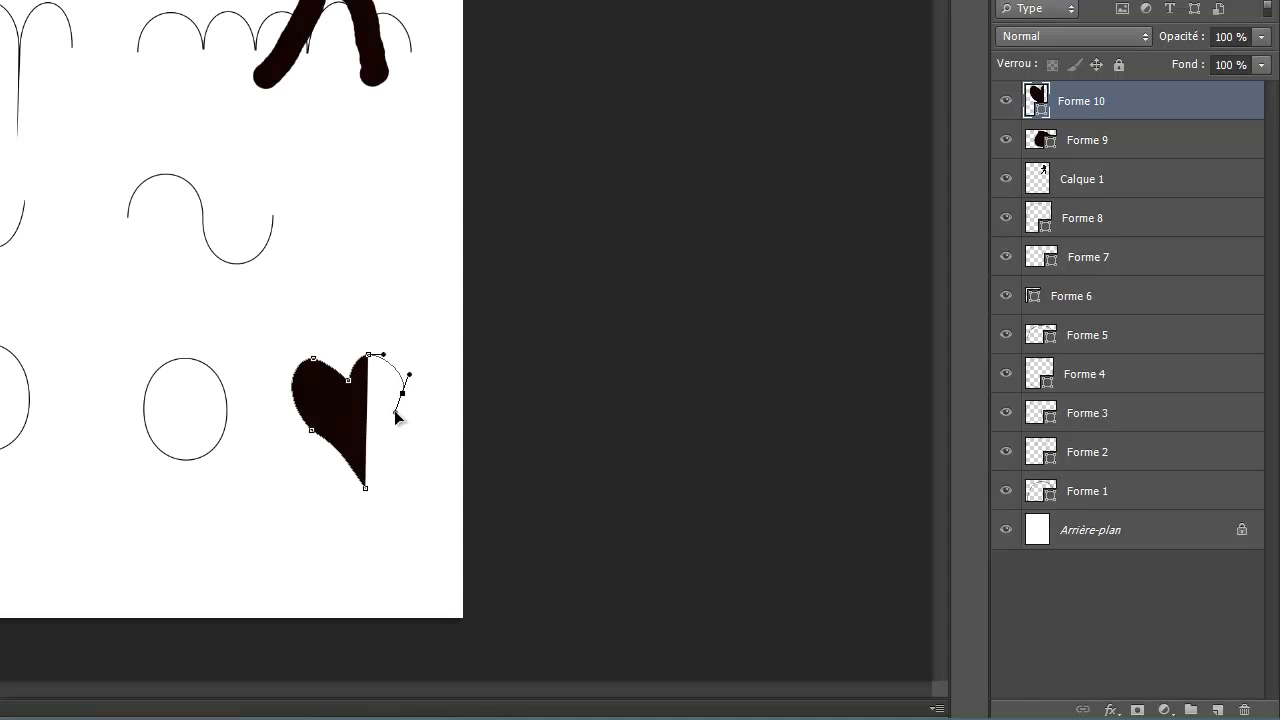
drag(365, 488, 383, 509)
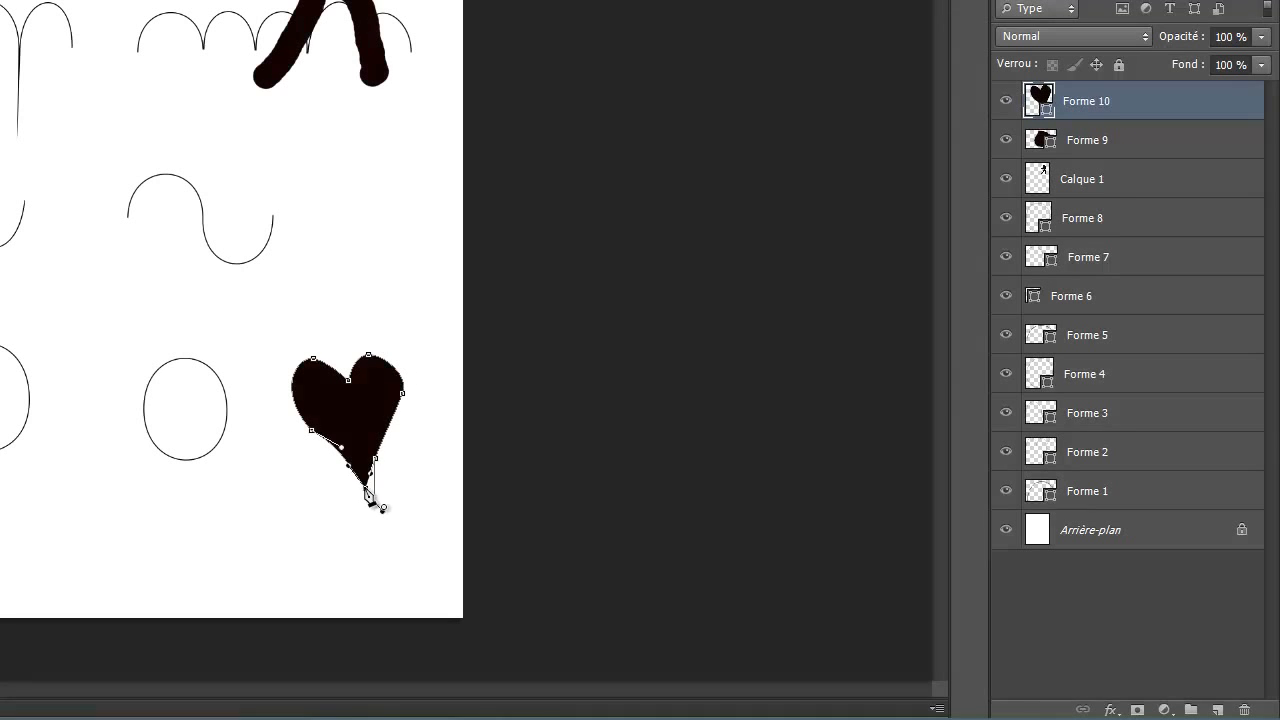
key(ctrl+z)
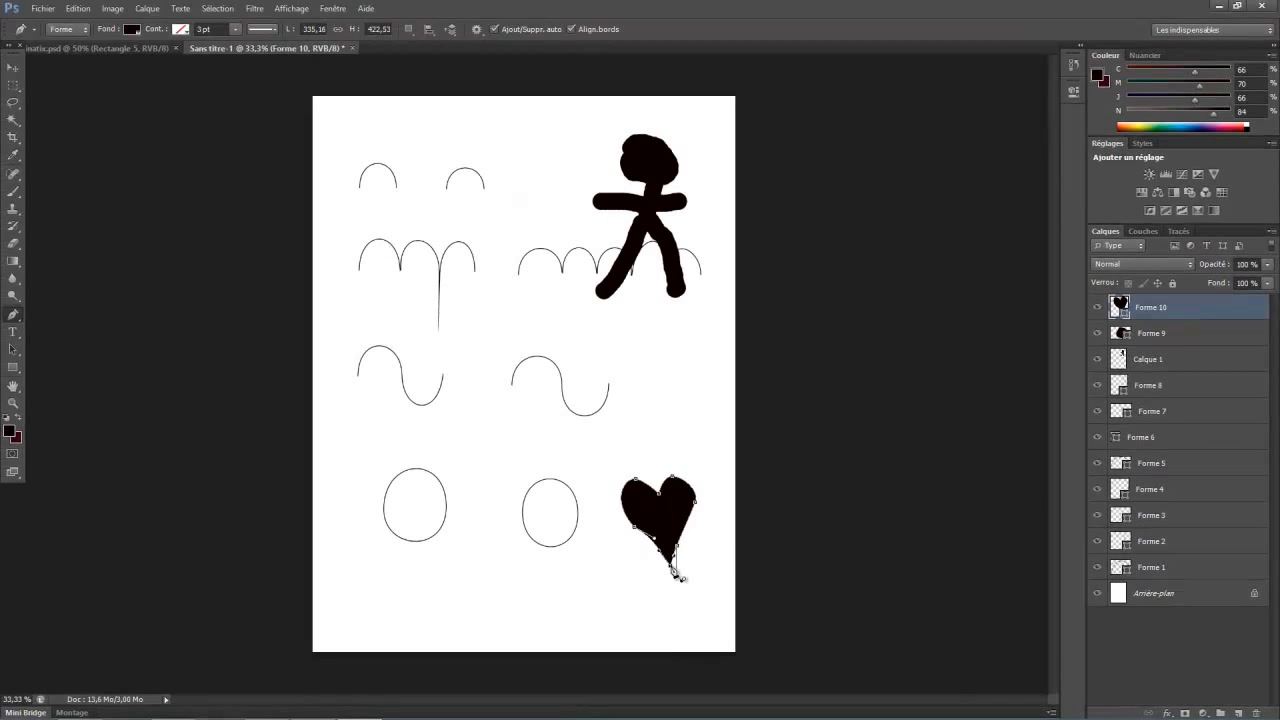
click(366, 488)
key(ctrl+z)
Remove the heart's fill, close its path at the bottom tip and switch to the Move tool
click(131, 29)
click(46, 55)
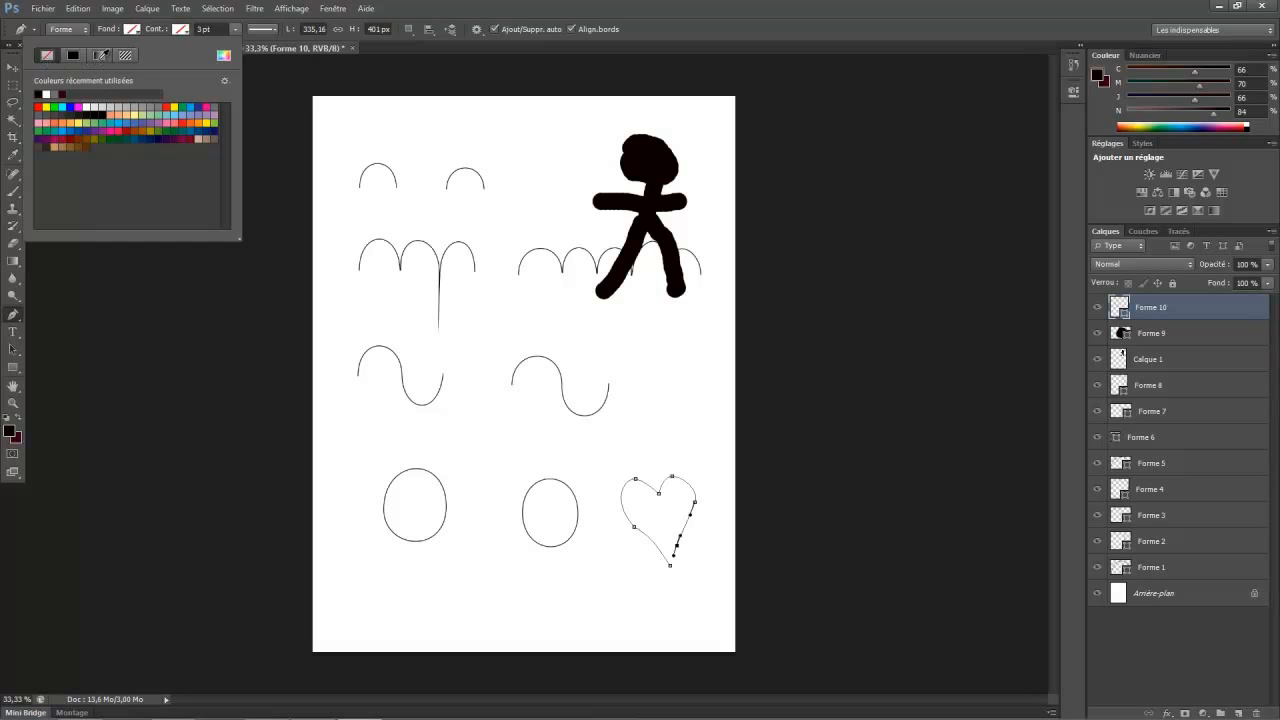
click(670, 565)
key(ctrl+z)
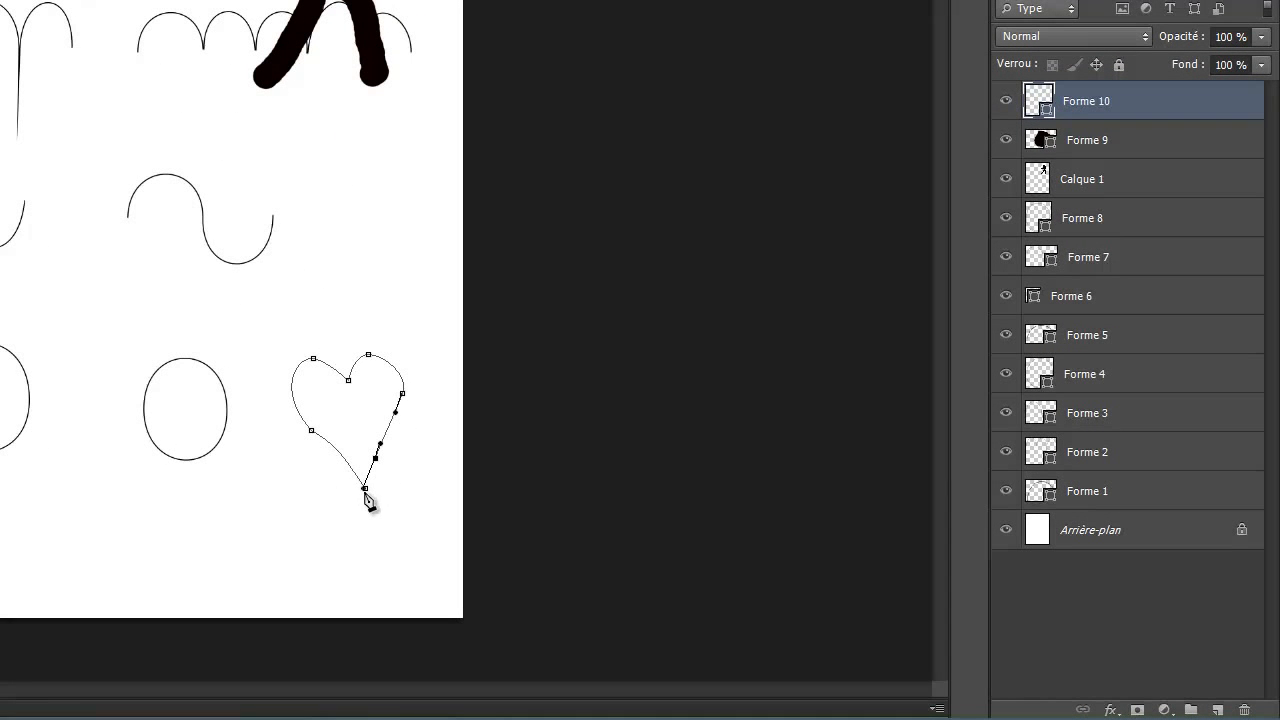
click(365, 489)
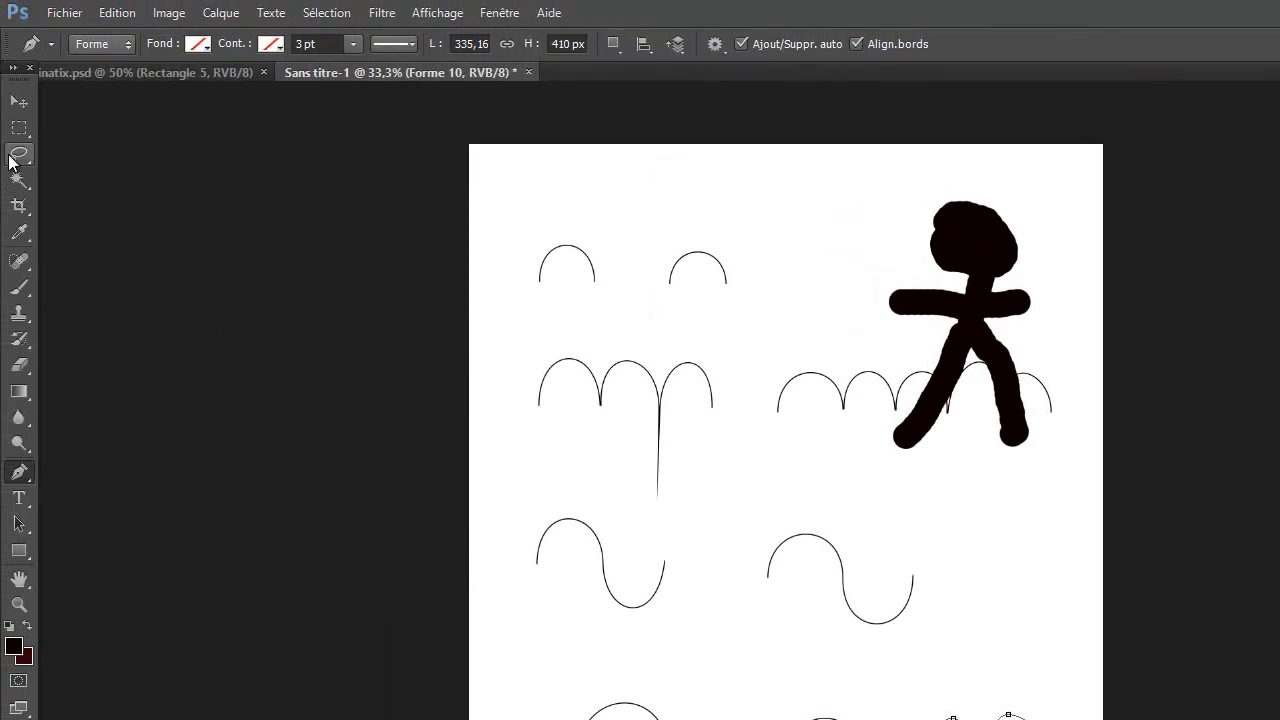
click(19, 104)
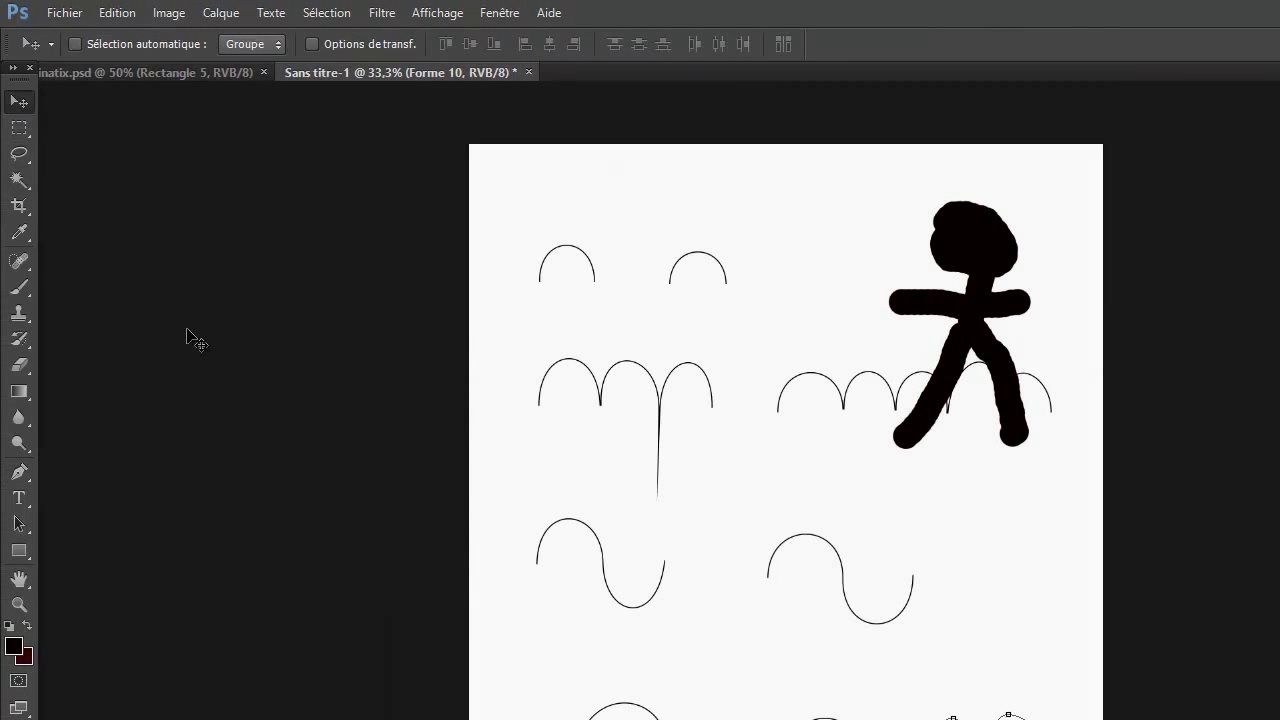